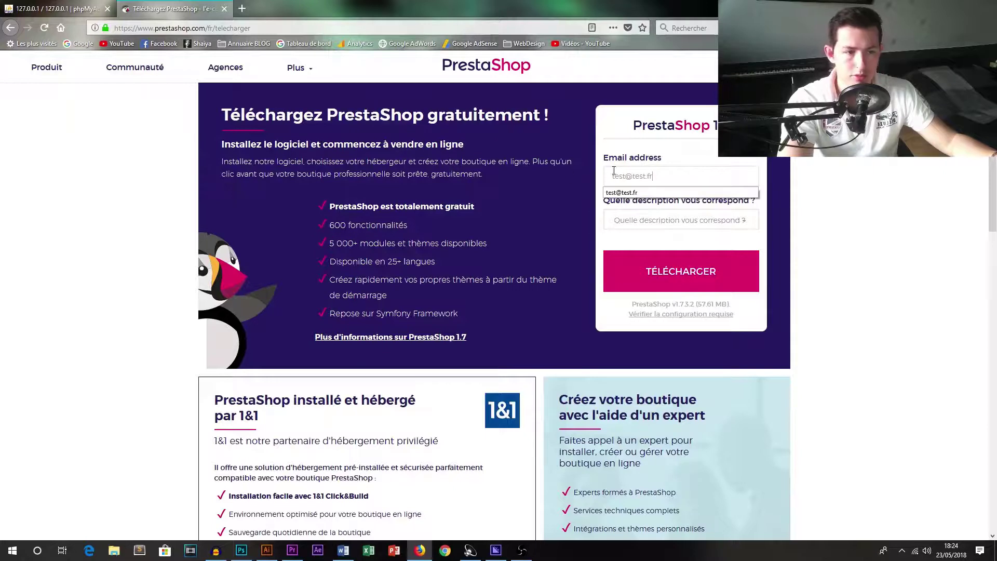
Open and close the profile description list in the PrestaShop 1.7.3.2 download form.
click(676, 220)
click(675, 235)
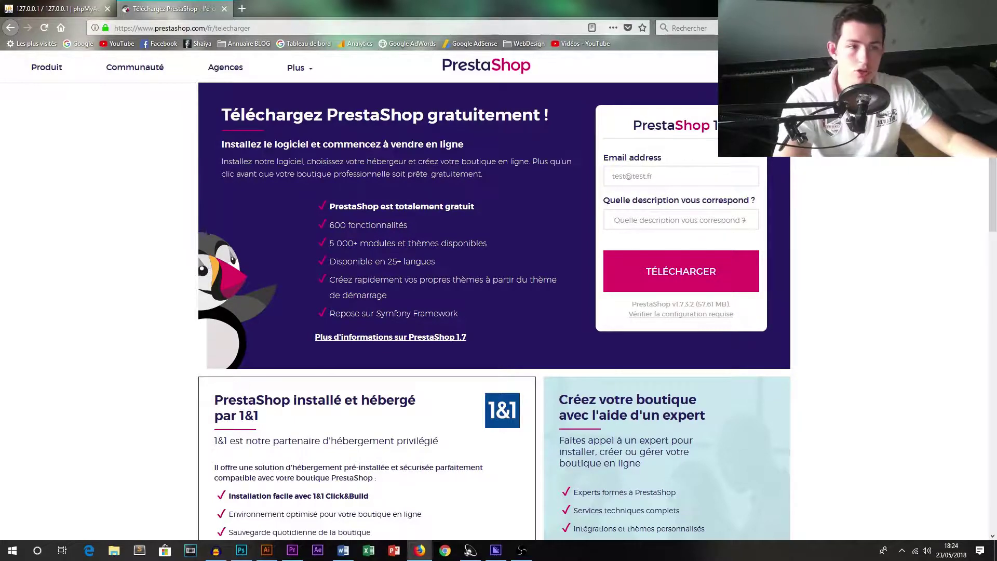
Check finished downloads, then open and close the EasyPHP administration page from the tray icon.
click(846, 28)
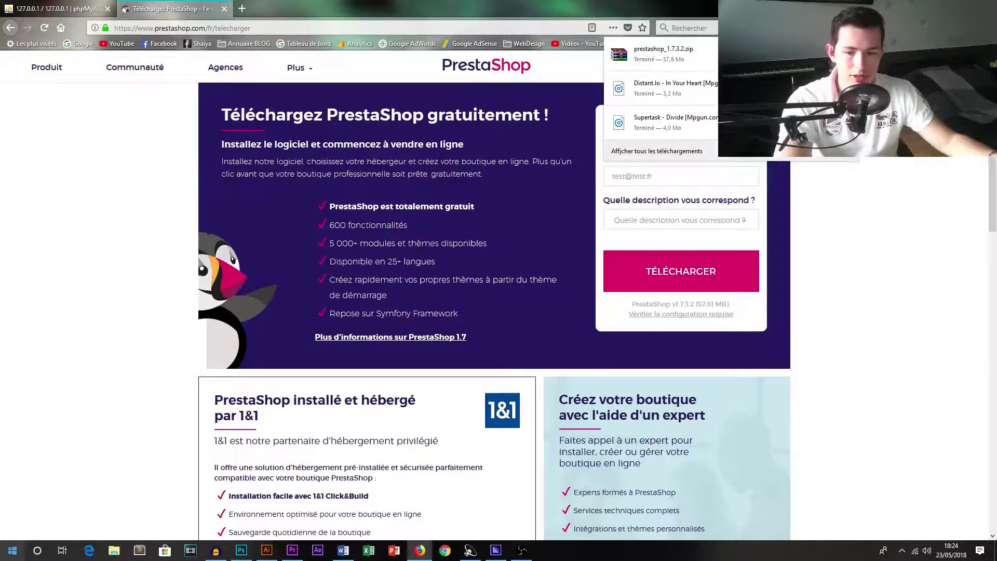
click(902, 550)
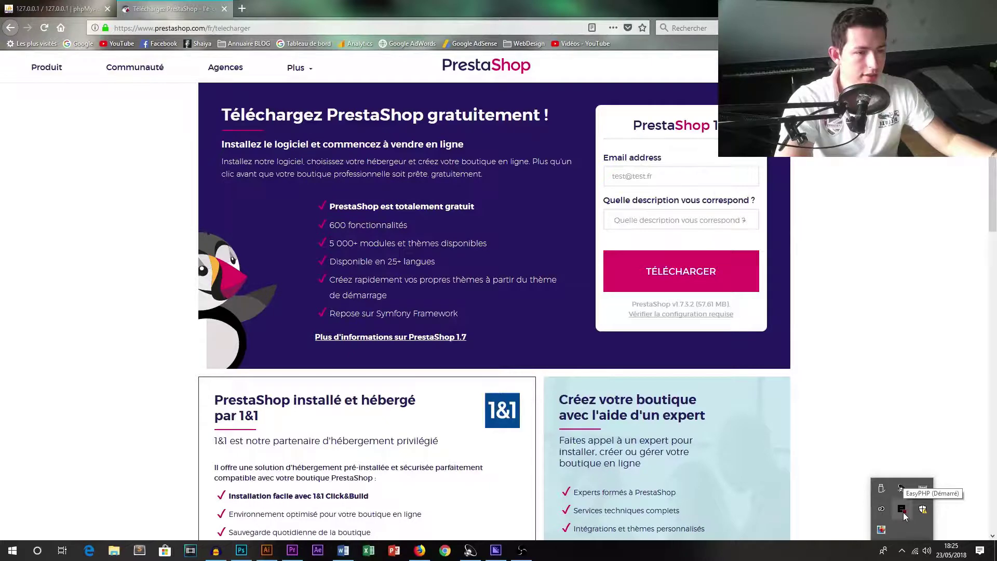
right_click(902, 510)
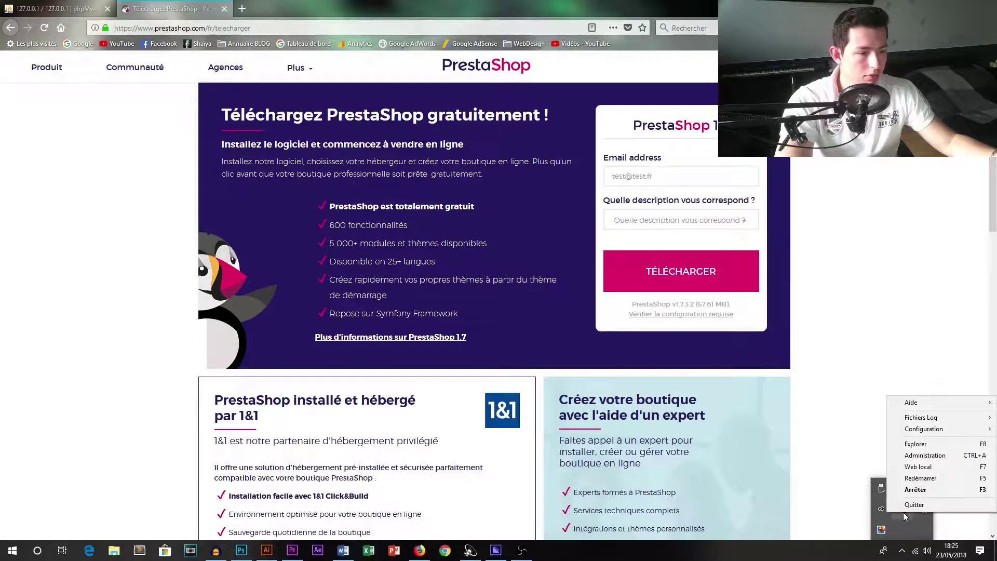
click(927, 455)
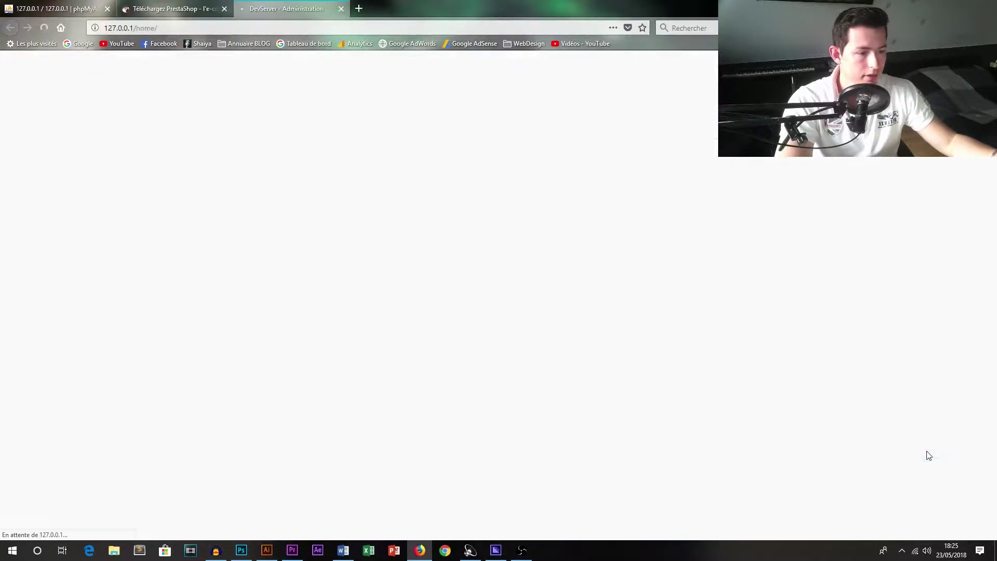
click(341, 9)
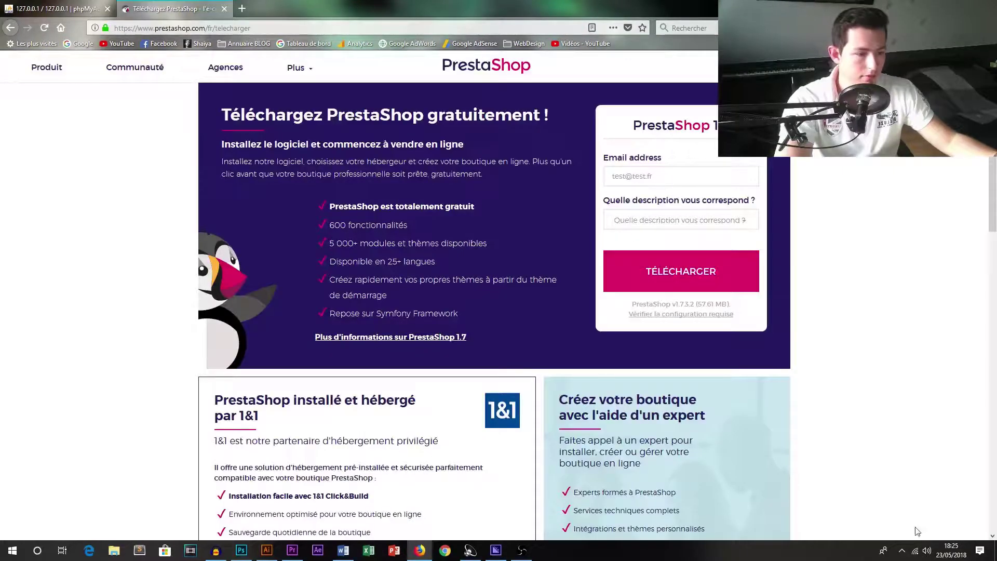
Open EasyPHP's localweb web folder in File Explorer from the tray menu and recheck downloads.
click(902, 550)
right_click(902, 510)
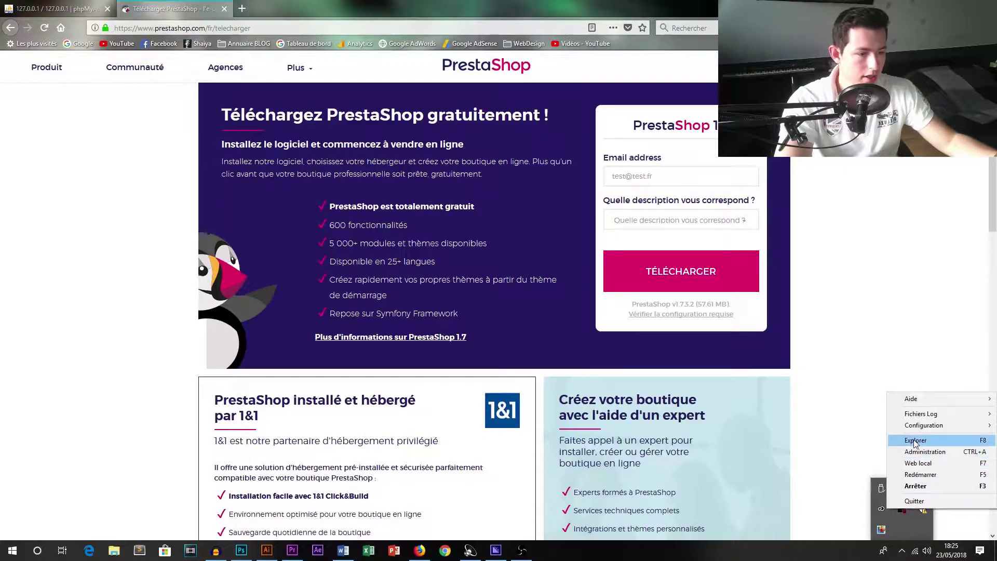
click(915, 442)
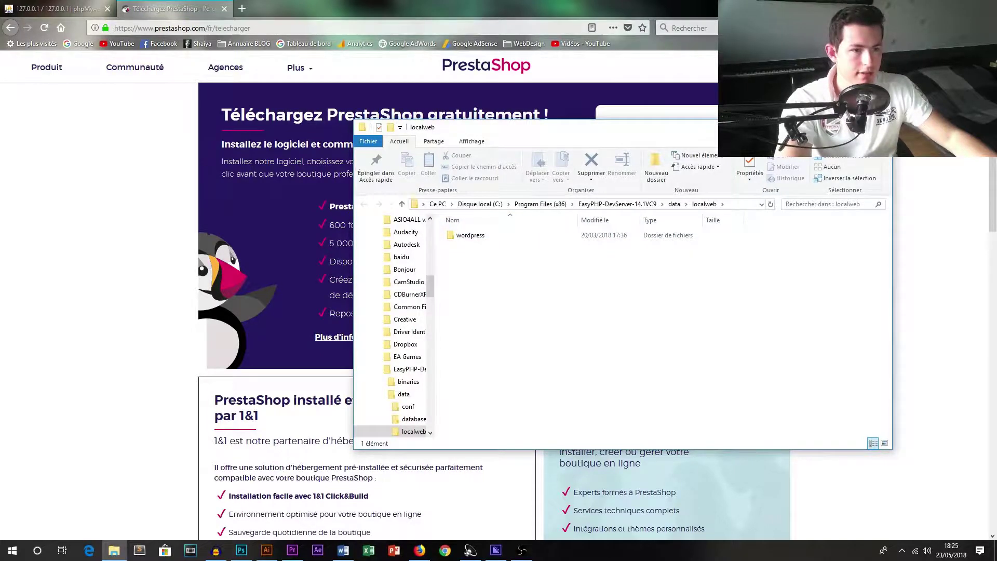
click(847, 28)
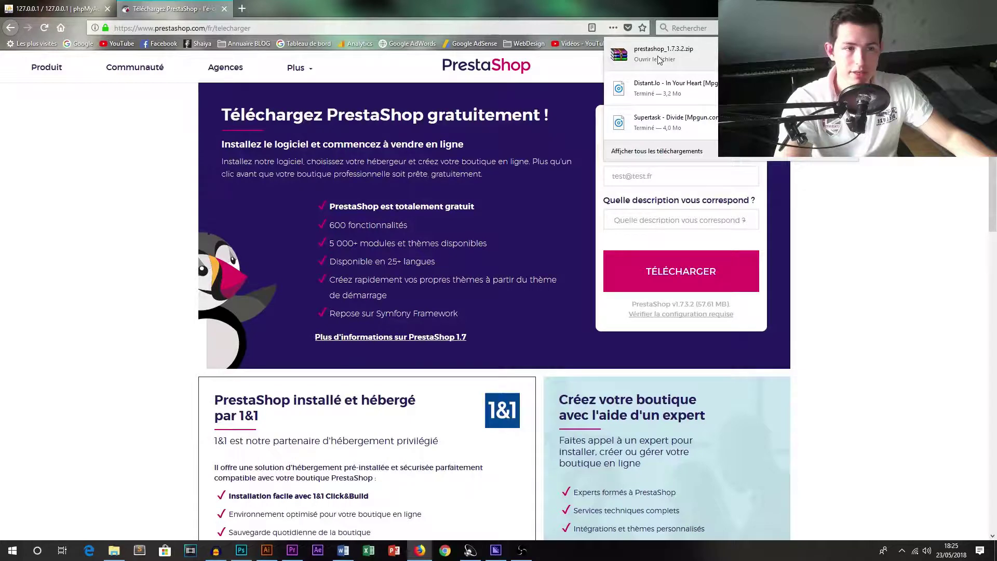
Open prestashop_1.7.3.2.zip in WinRAR, dismiss the licence reminder, and arrange it beside localweb.
click(658, 60)
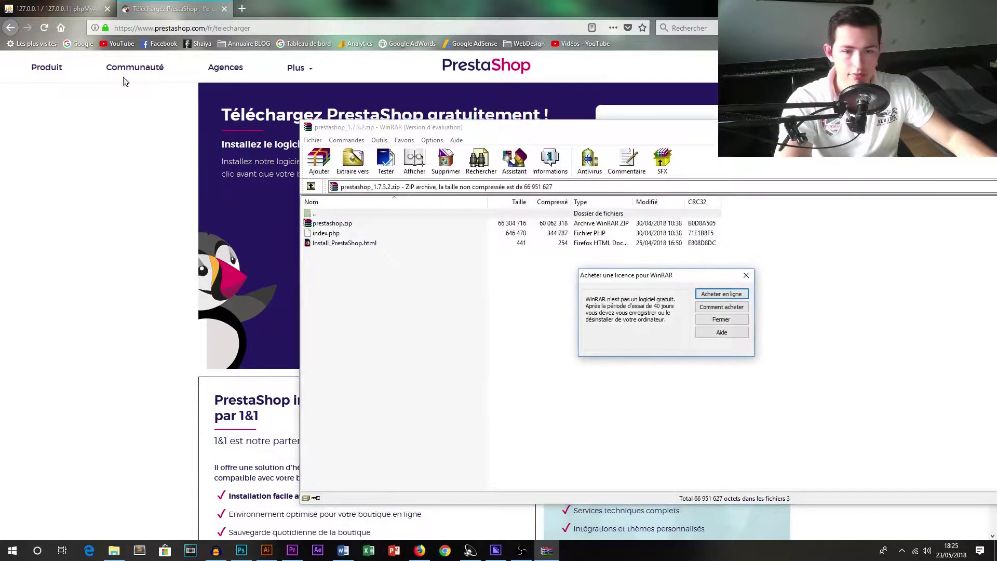
click(653, 115)
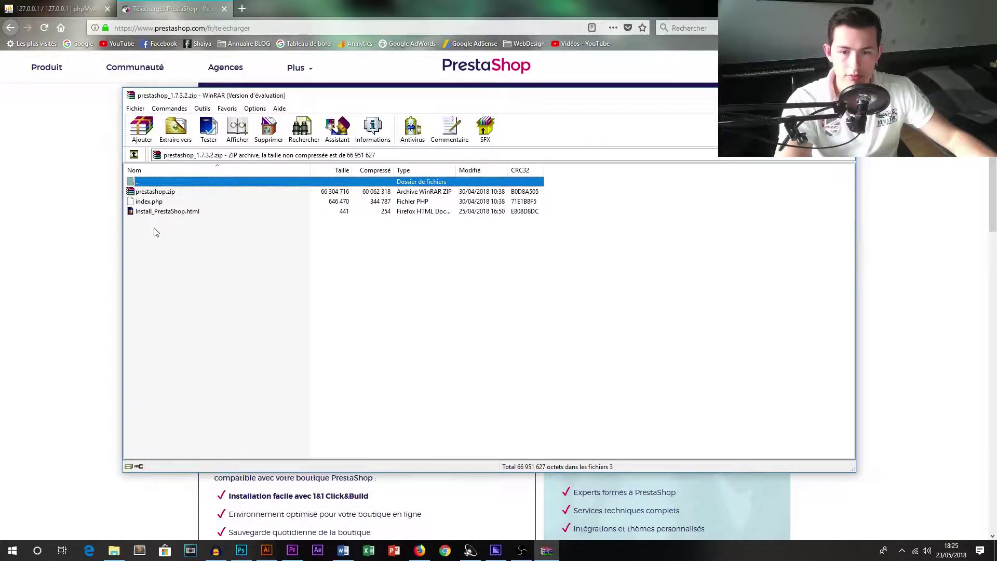
click(116, 549)
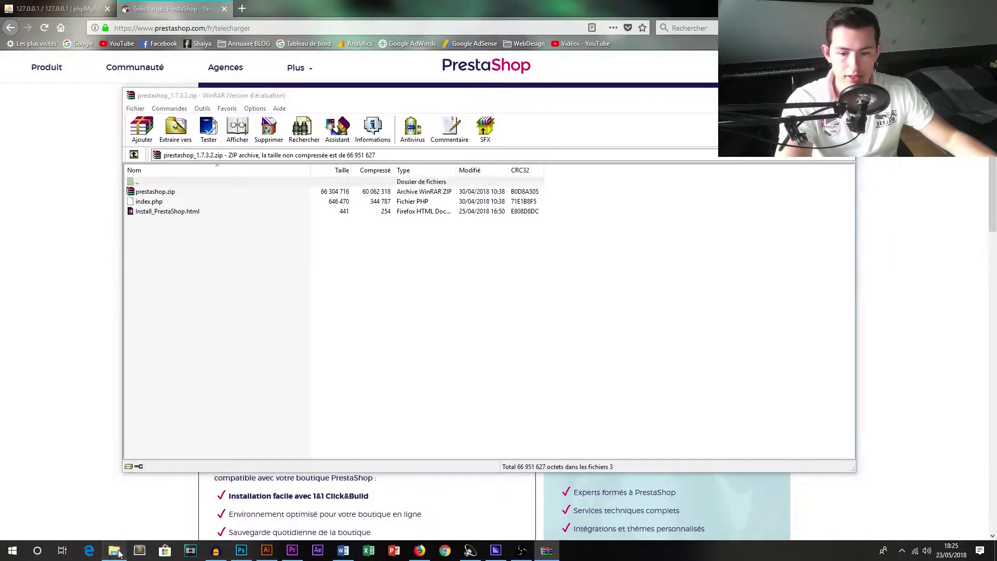
drag(490, 131, 533, 122)
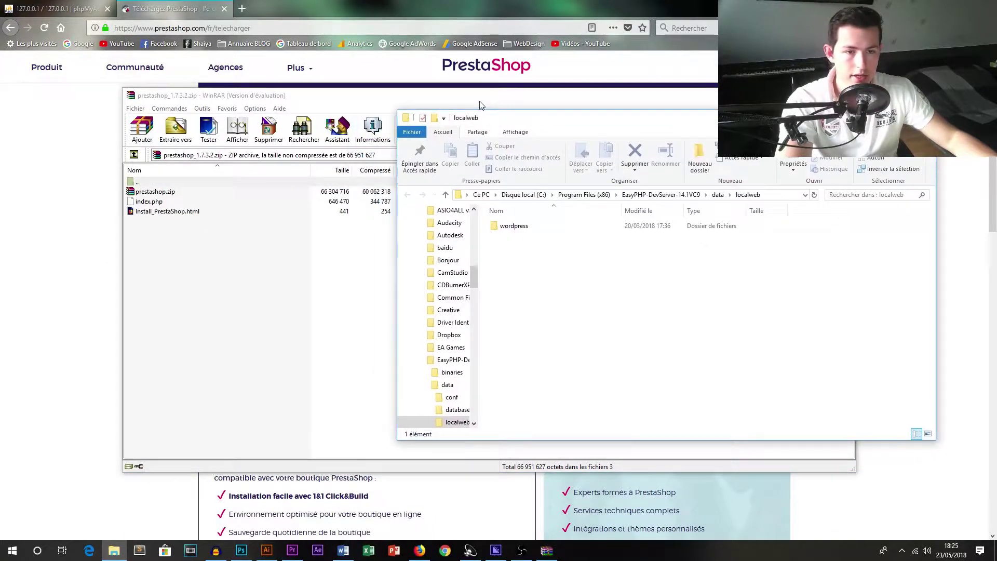
drag(482, 99, 382, 94)
Extract index.php and prestashop.zip from the archive into the localweb folder.
click(53, 197)
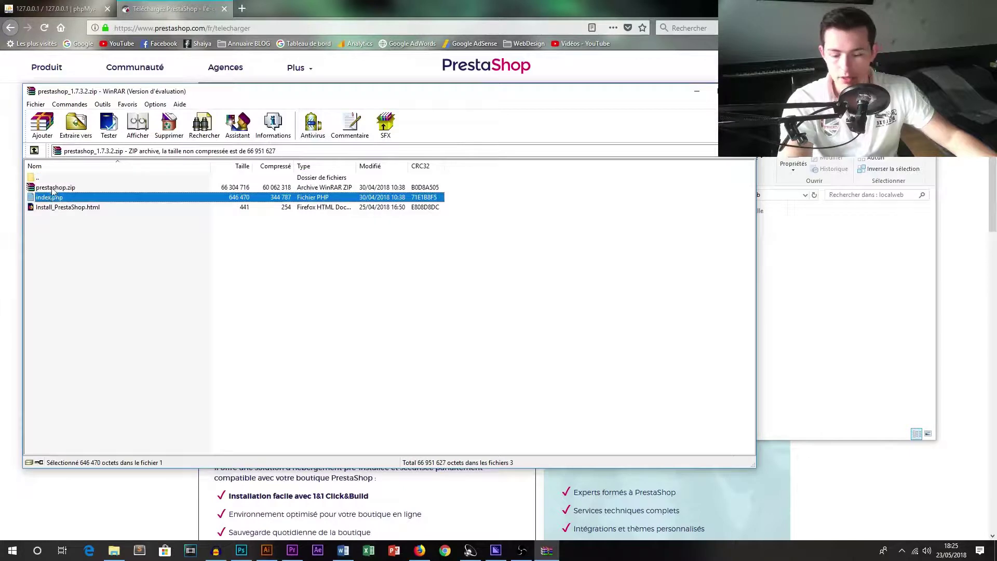
ctrl+click(57, 187)
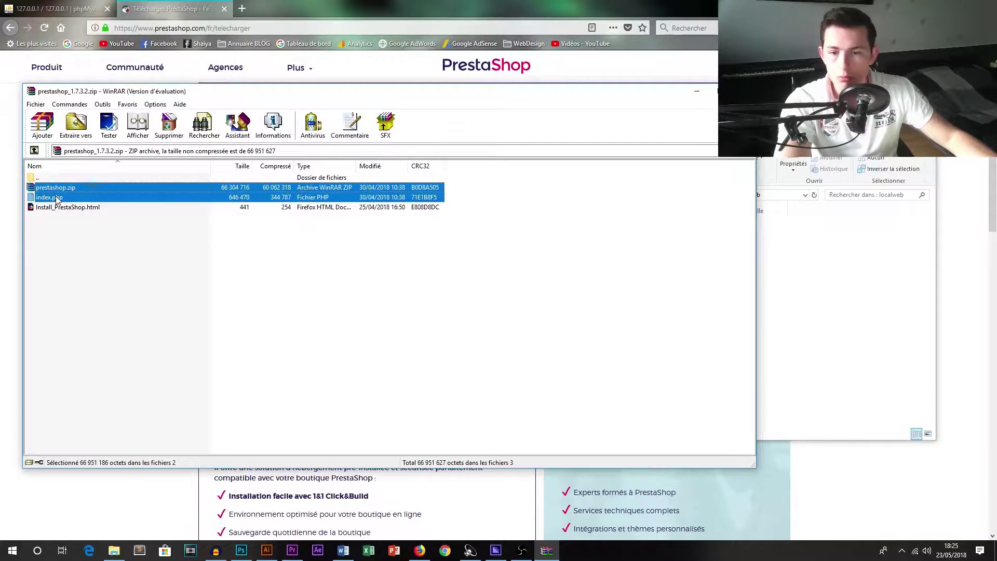
drag(57, 200, 705, 245)
drag(804, 253, 804, 269)
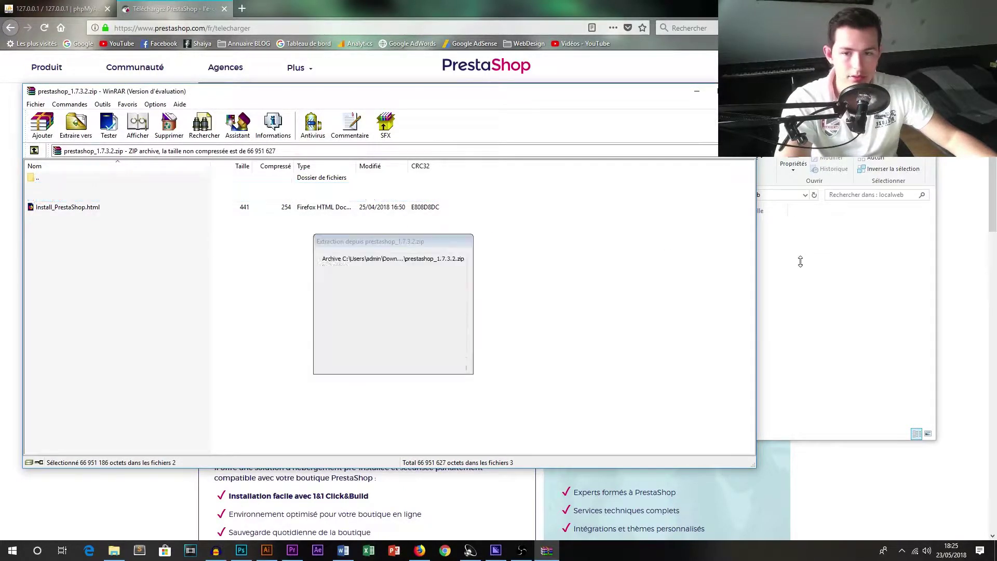
click(597, 281)
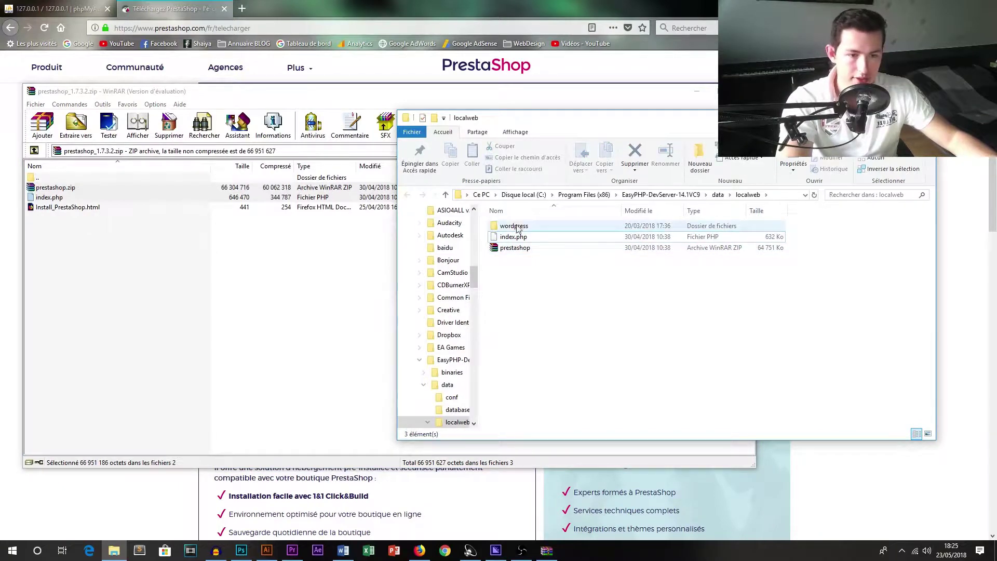
Launch phpMyAdmin from the EasyPHP administration page.
click(173, 11)
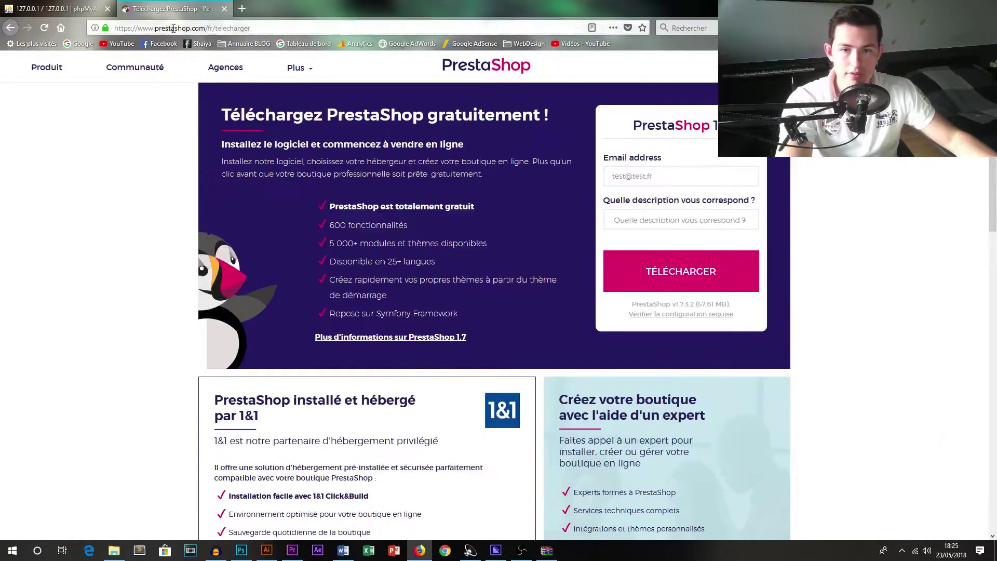
click(54, 9)
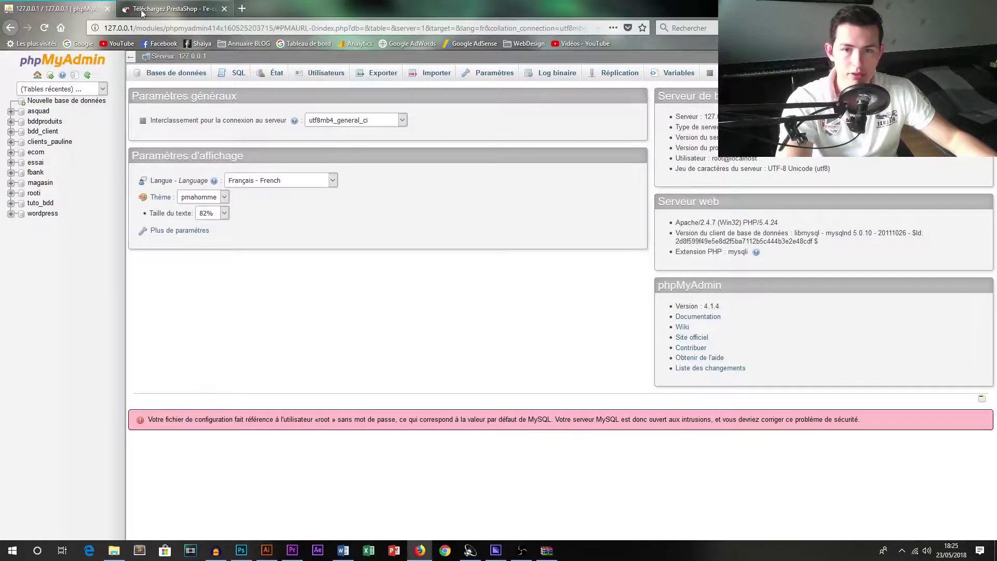
click(903, 551)
right_click(922, 509)
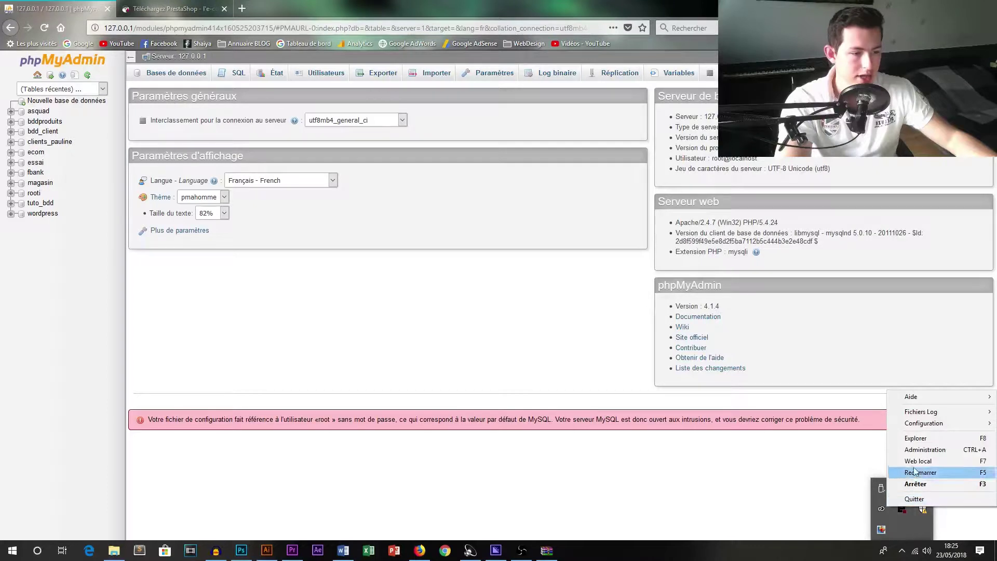
click(909, 450)
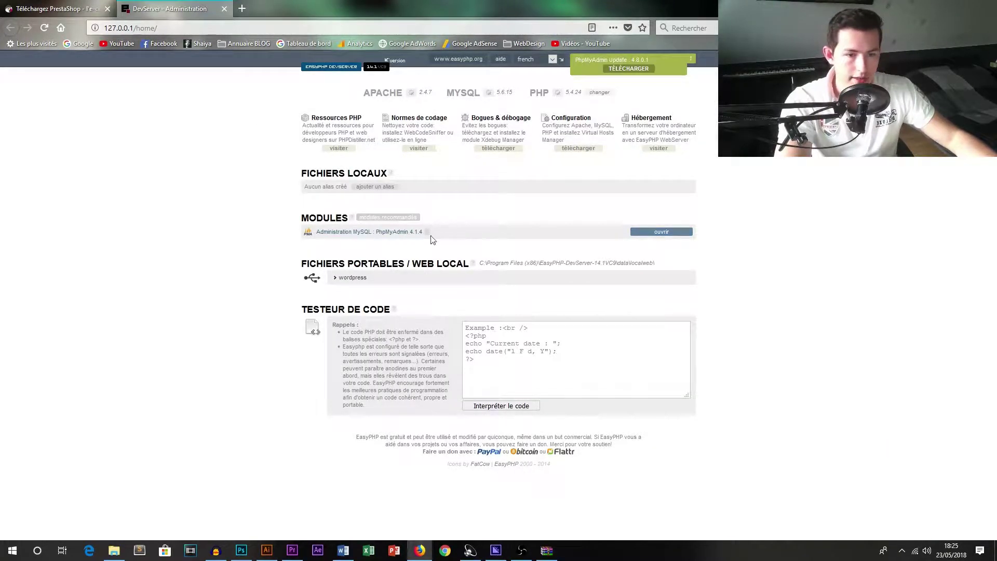
click(662, 232)
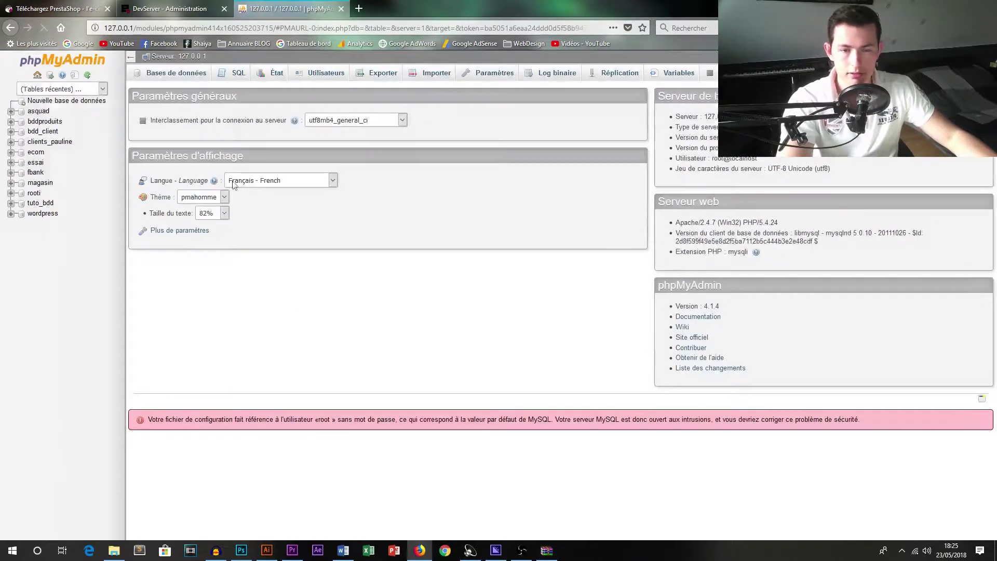
Create a new database named db1.
click(66, 100)
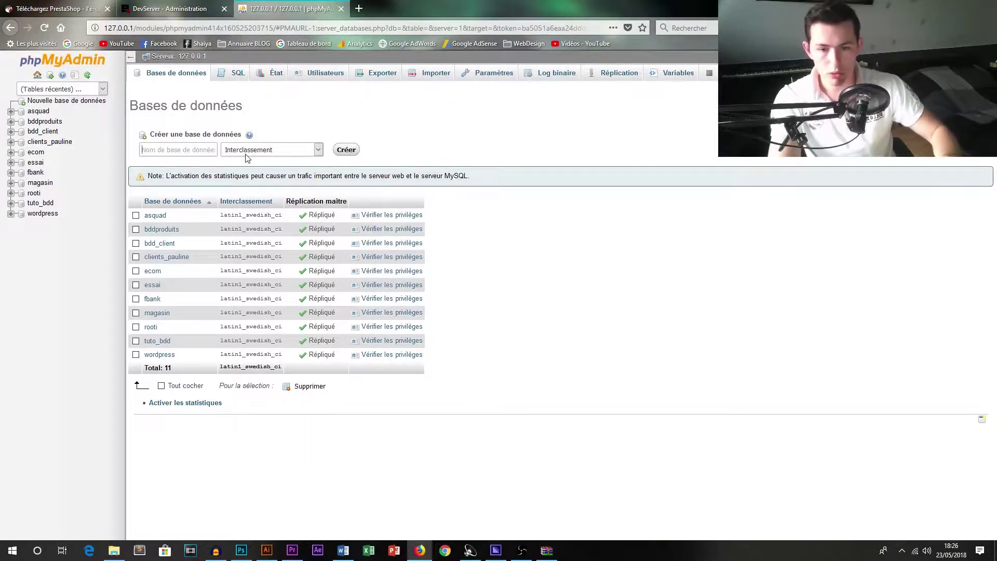
text(db1)
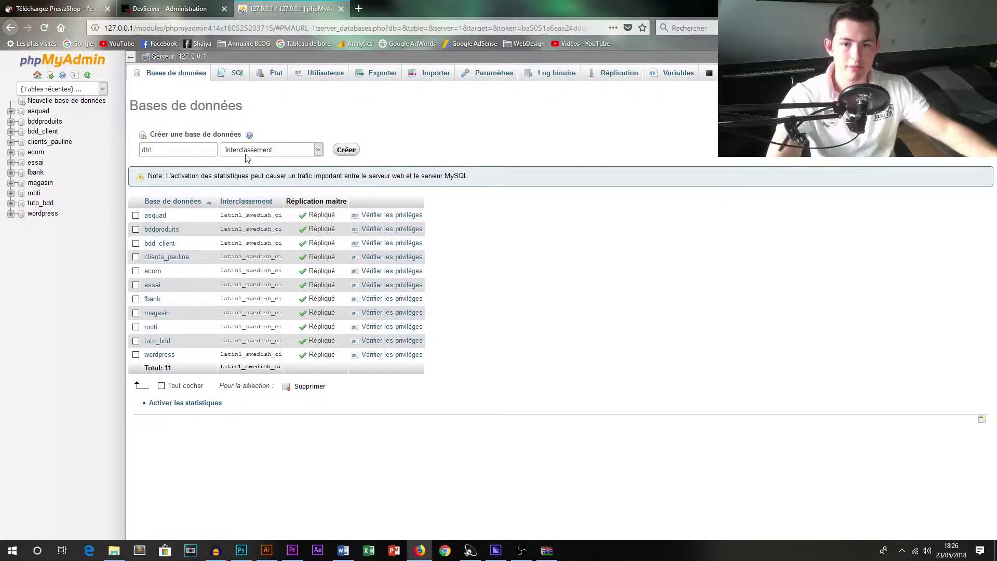
click(345, 149)
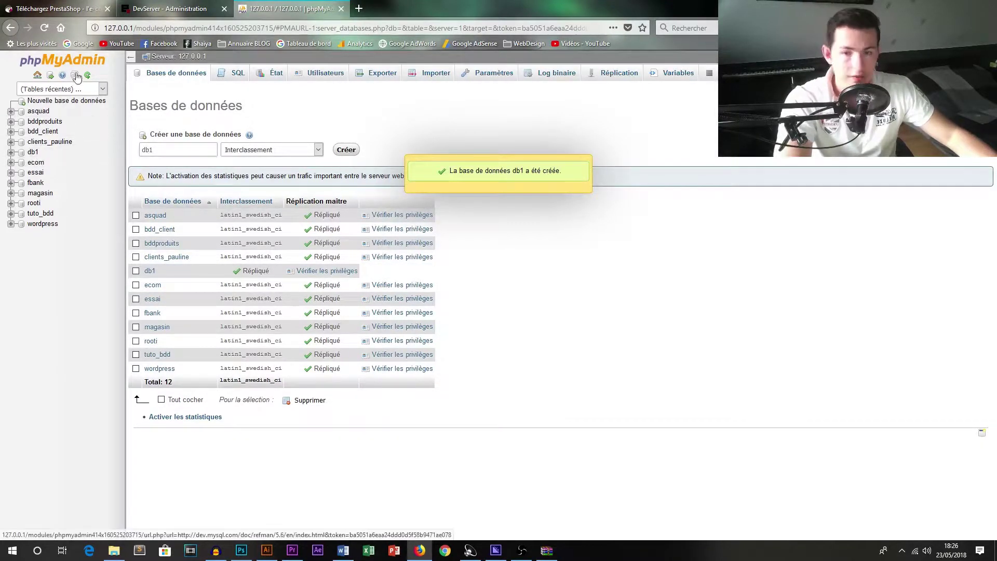
click(80, 9)
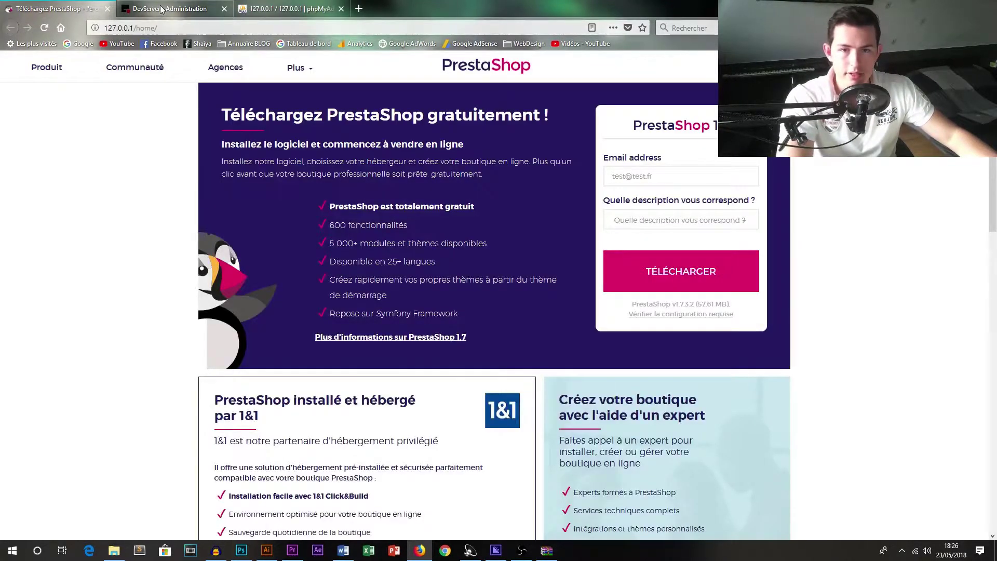
Load localhost in a new tab to start the PrestaShop installer, then watch localweb fill with files.
click(168, 9)
click(358, 9)
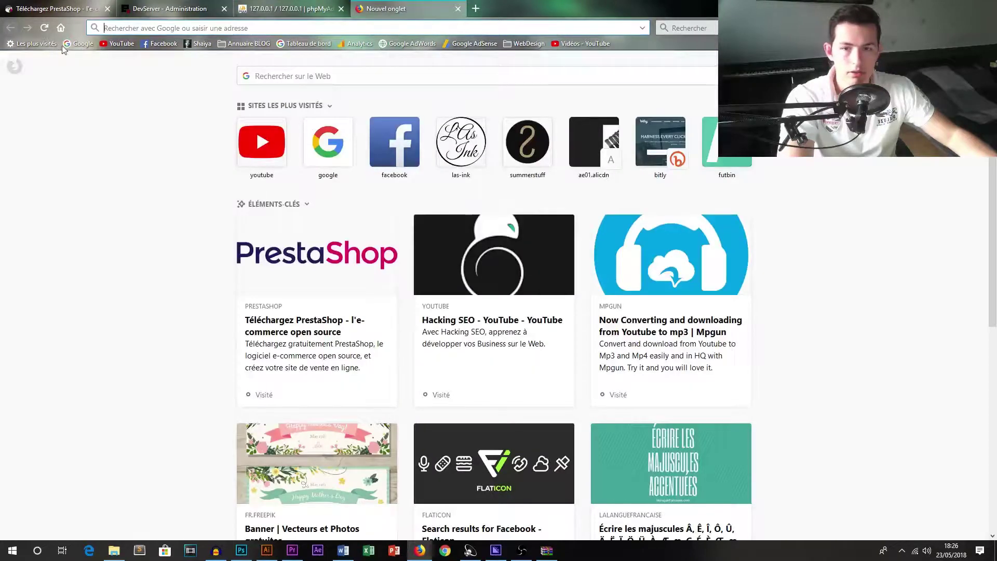
click(81, 44)
click(156, 30)
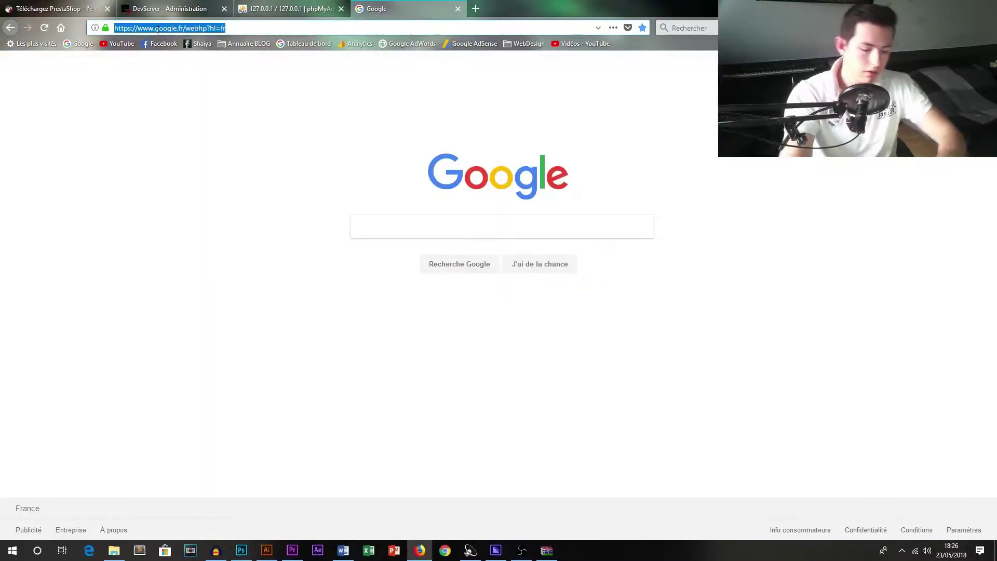
text(localh)
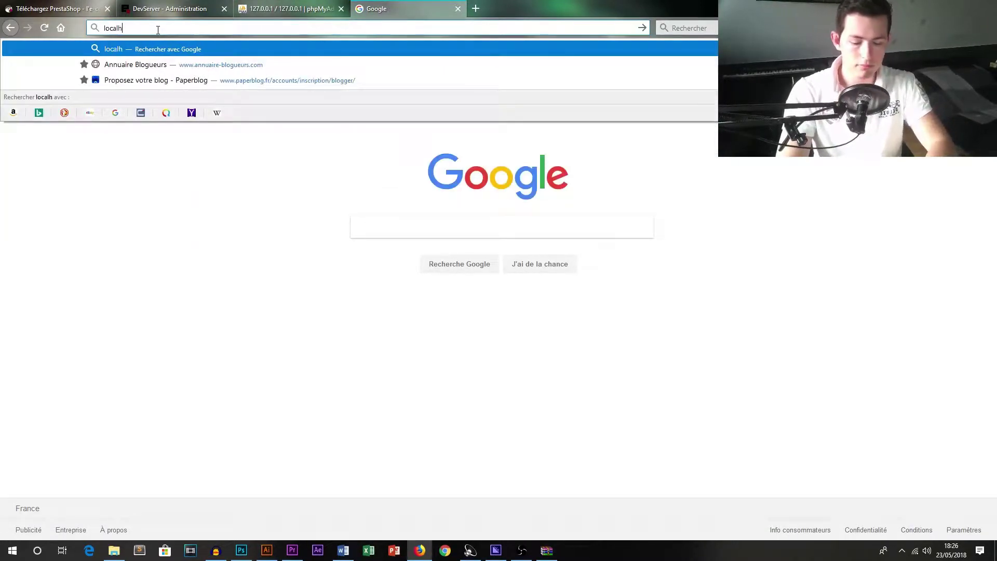
text(ost)
key(Return)
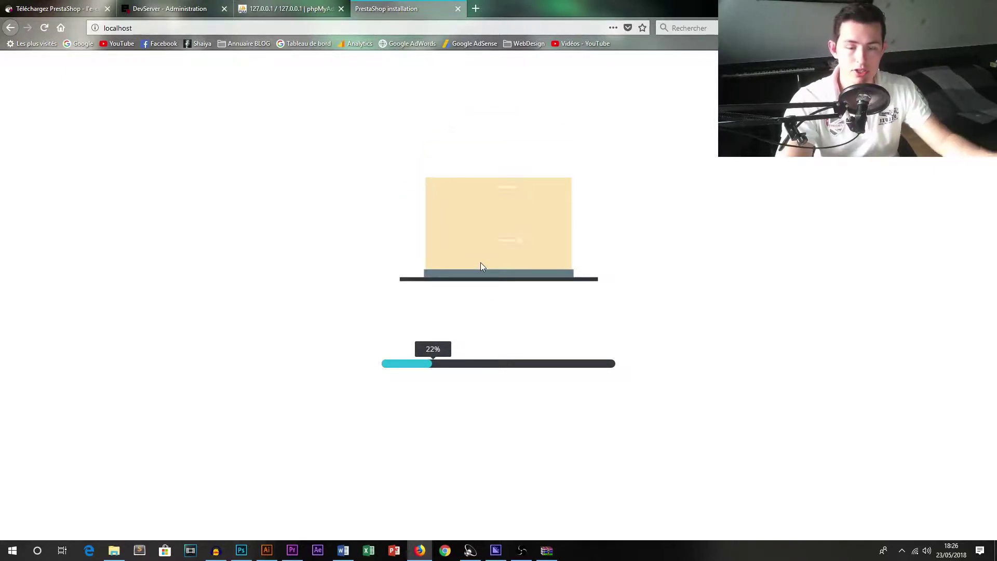
click(111, 548)
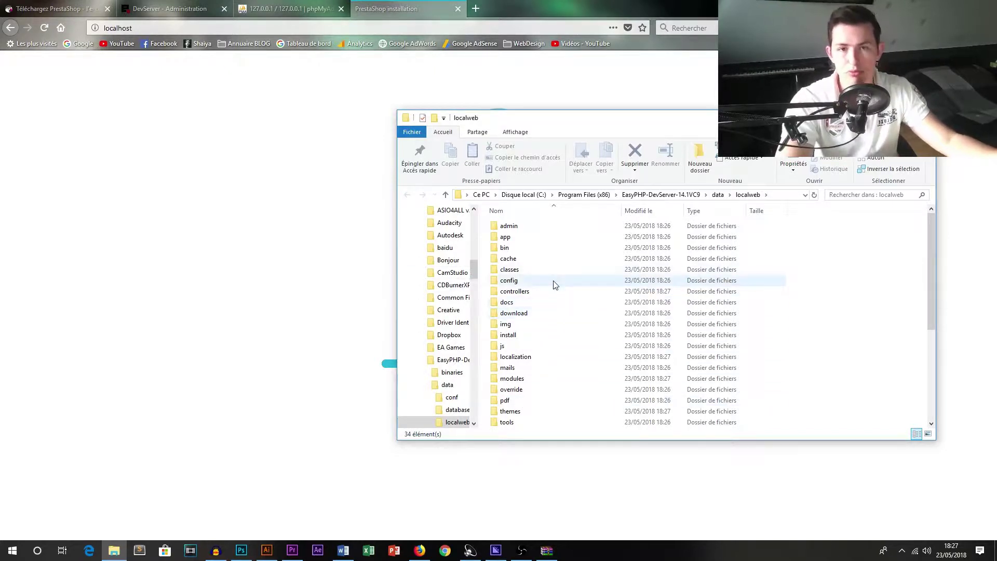
Return to Firefox to view the PrestaShop 1.7.3.2 installer welcome page.
click(279, 165)
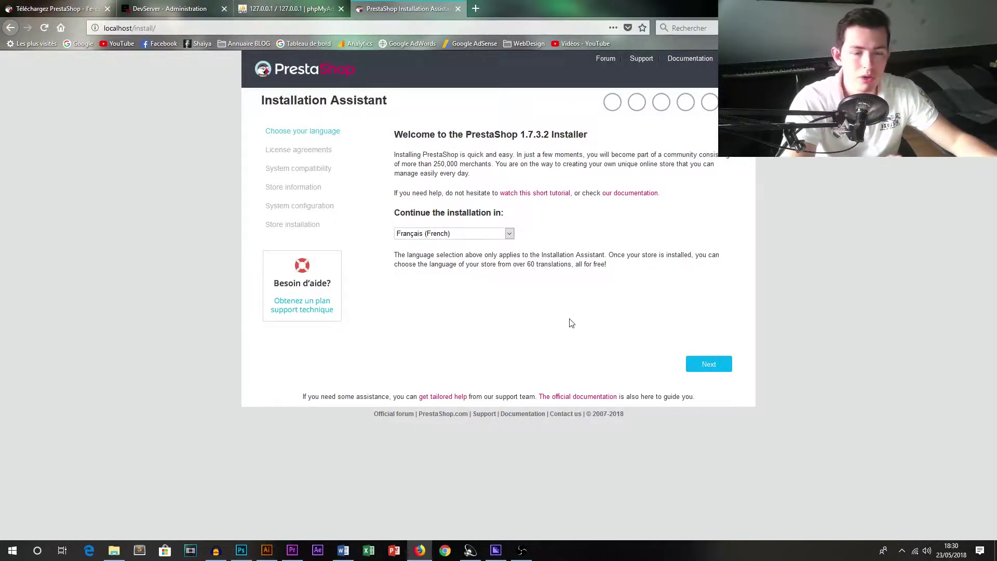
Continue in French, accept the licence, and select the missing OpenSSL and Fileinfo extension errors.
click(706, 364)
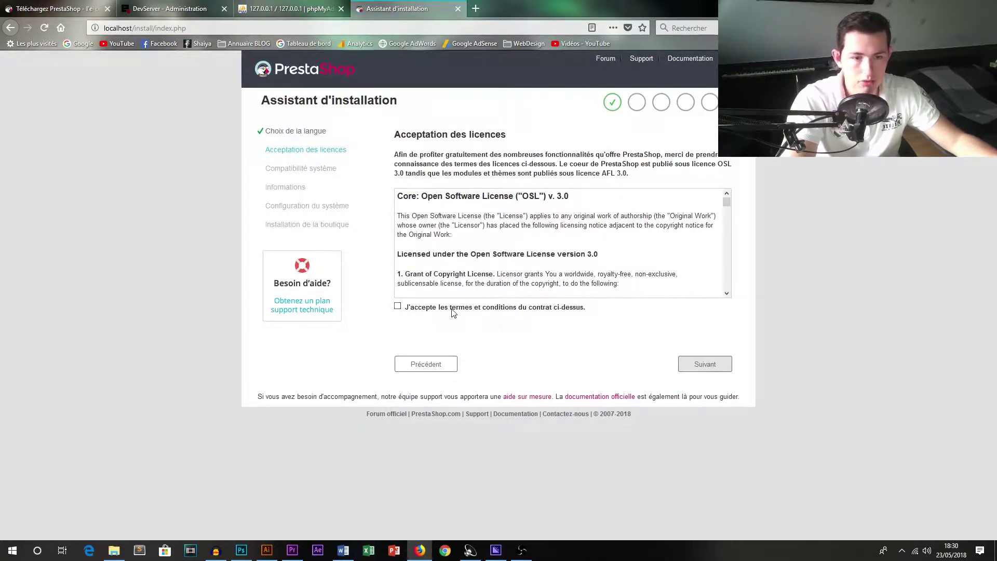
click(452, 309)
scroll(682, 228, down, 8)
scroll(682, 228, down, 10)
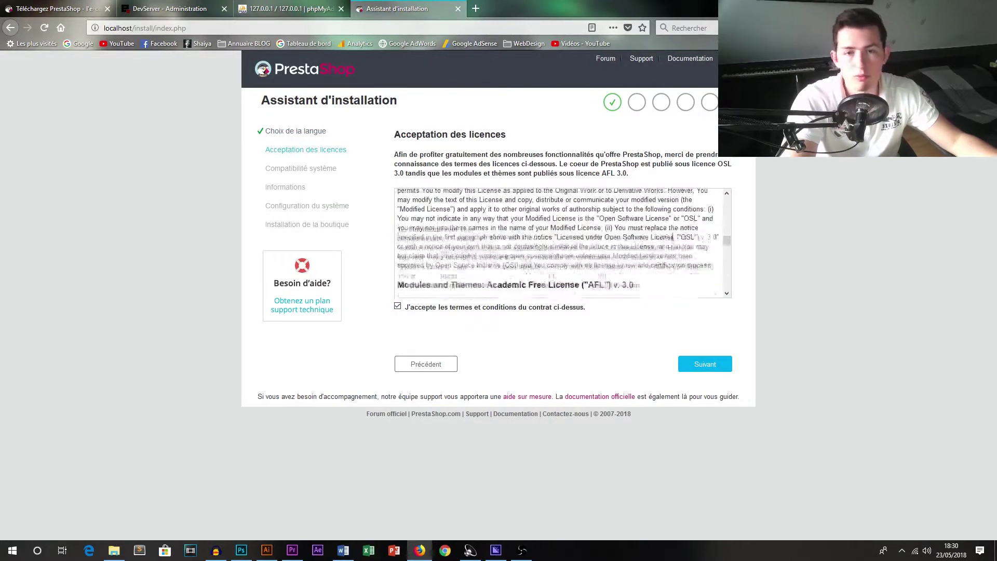
click(718, 369)
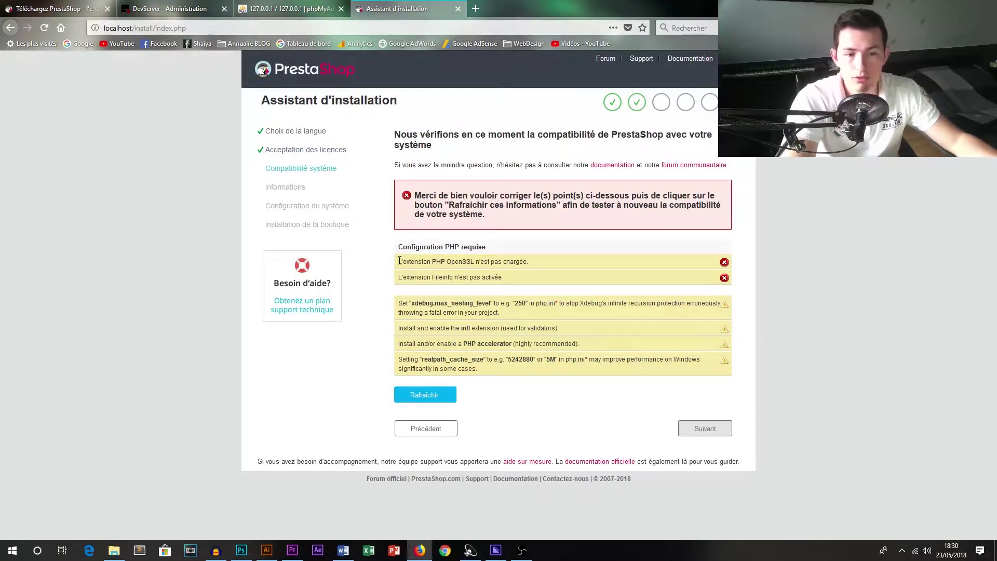
drag(399, 260, 599, 285)
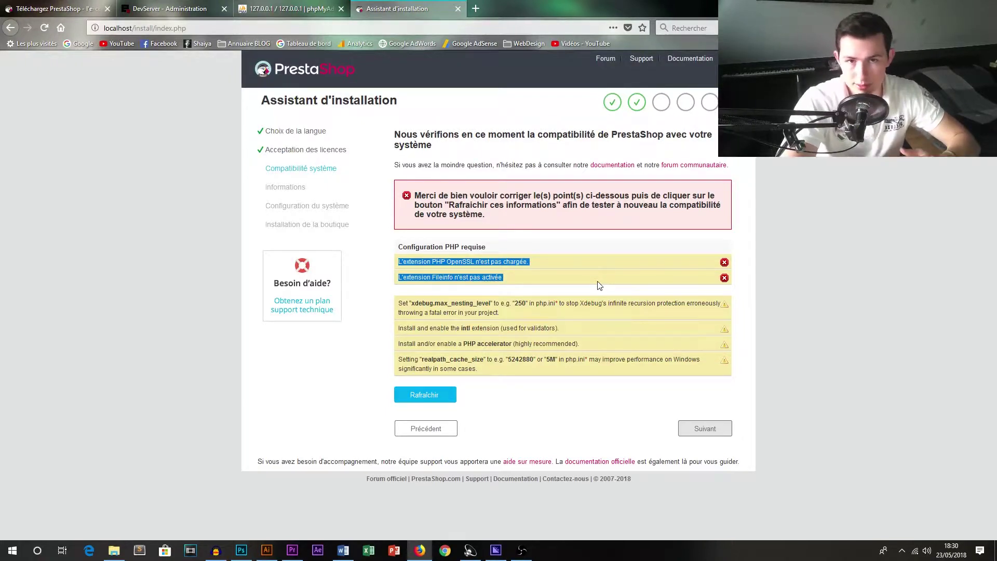
click(905, 553)
Open EasyPHP's PHP configuration file in Notepad and search for the openssl extension line.
right_click(902, 509)
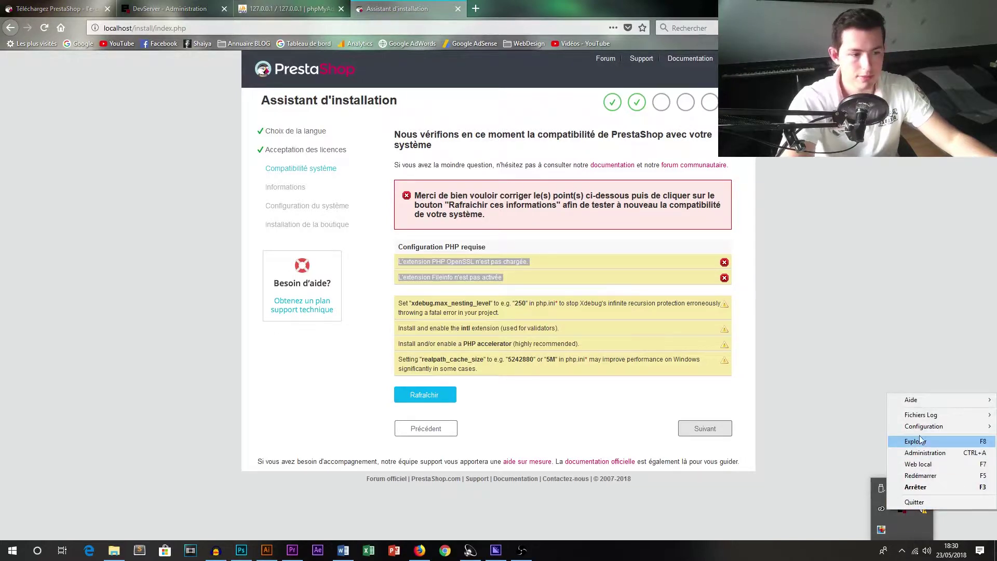
mouse_move(924, 426)
click(839, 452)
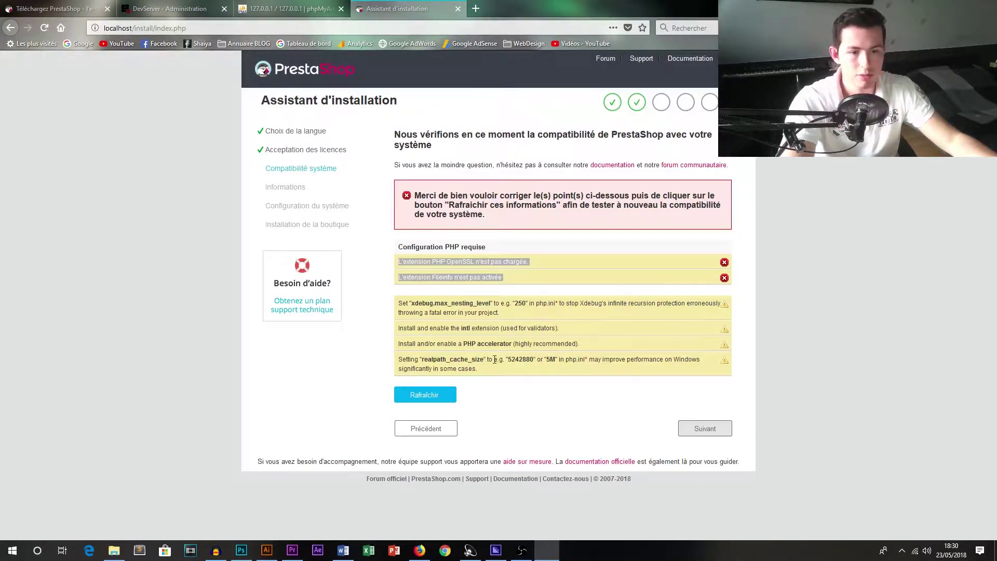
drag(996, 166, 346, 95)
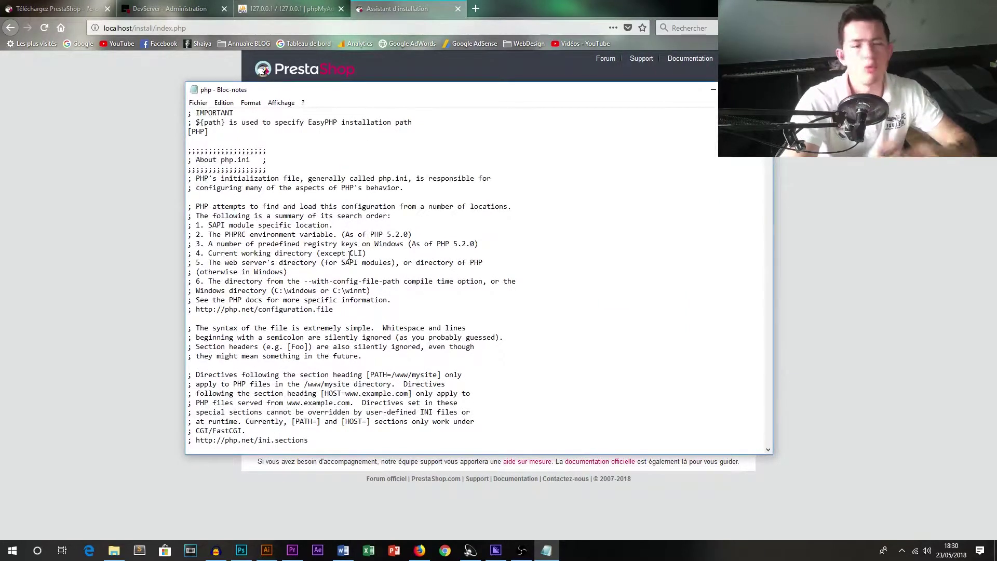
click(337, 365)
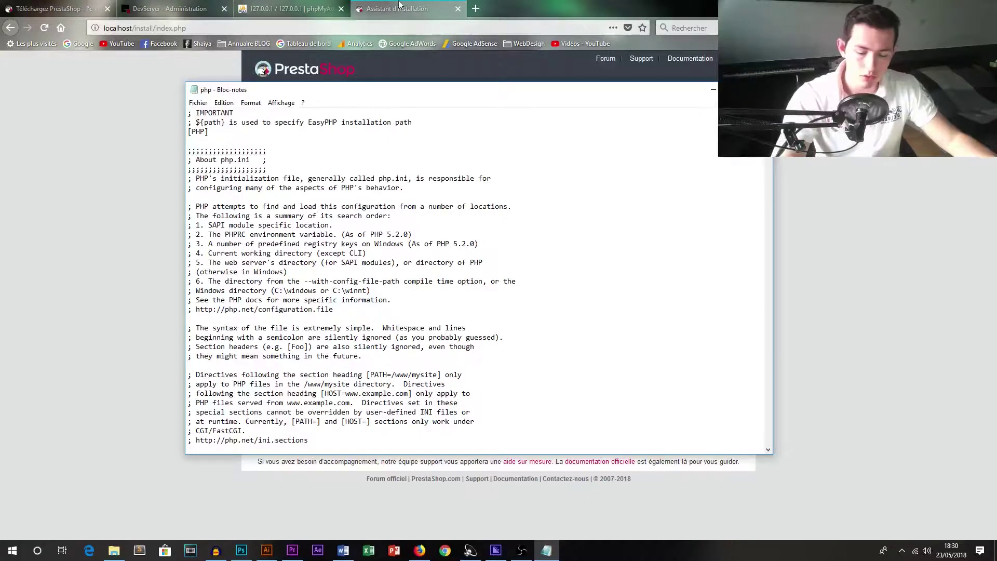
key(ctrl+f)
text(openssl)
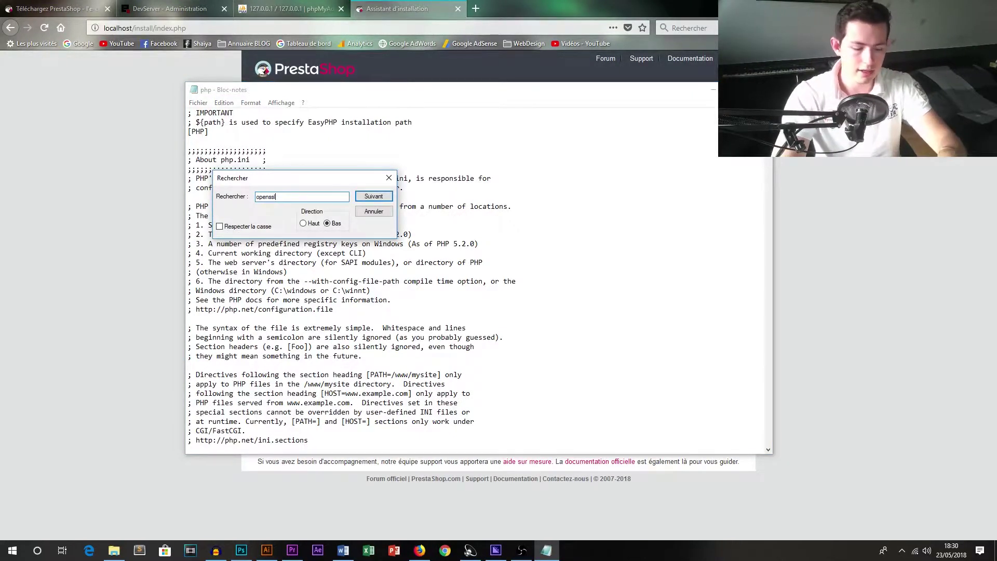
key(Return)
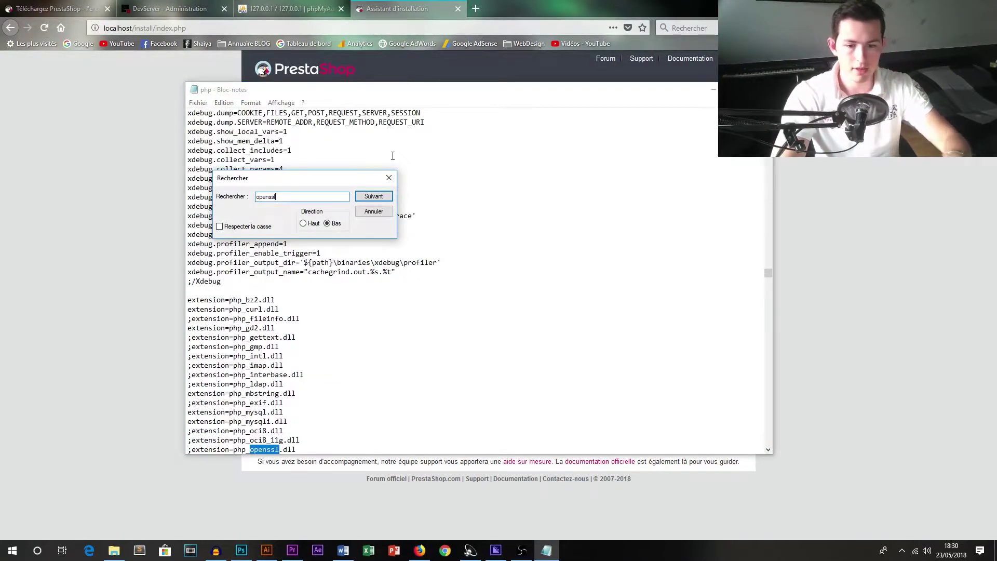
Uncomment the php_openssl.dll and php_fileinfo.dll lines, save the file, and return to the installer.
click(389, 178)
scroll(244, 373, down, 3)
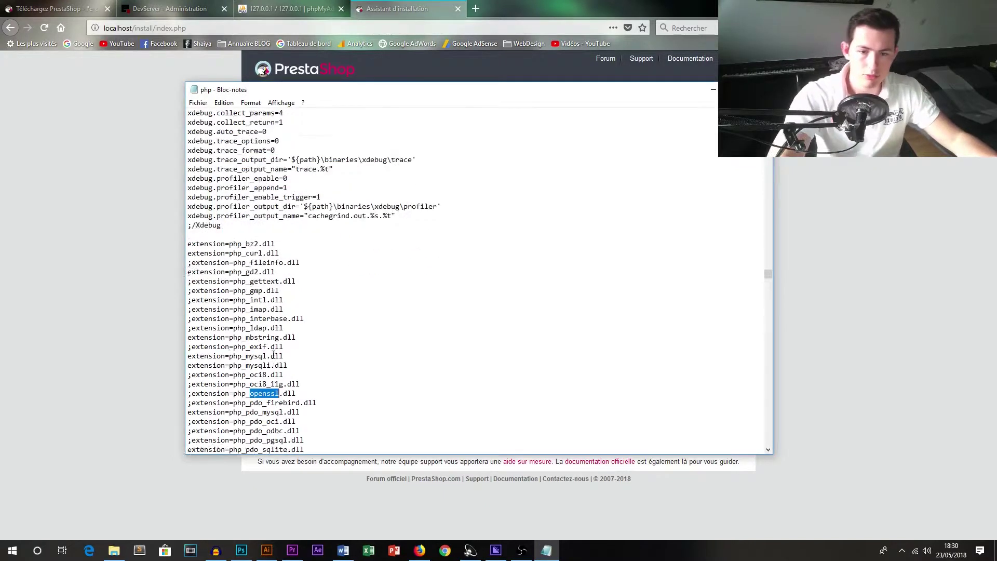
click(259, 365)
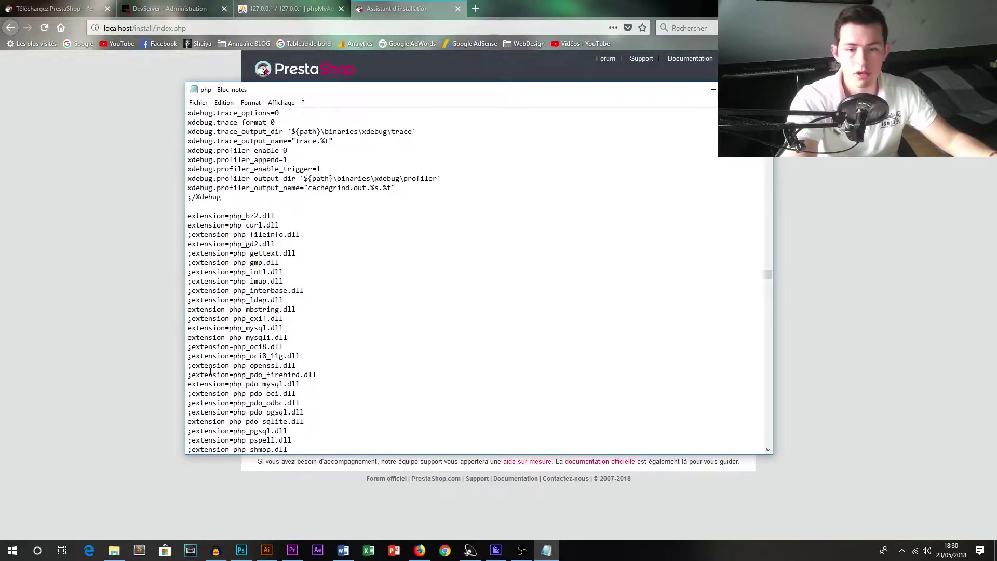
key(BackSpace)
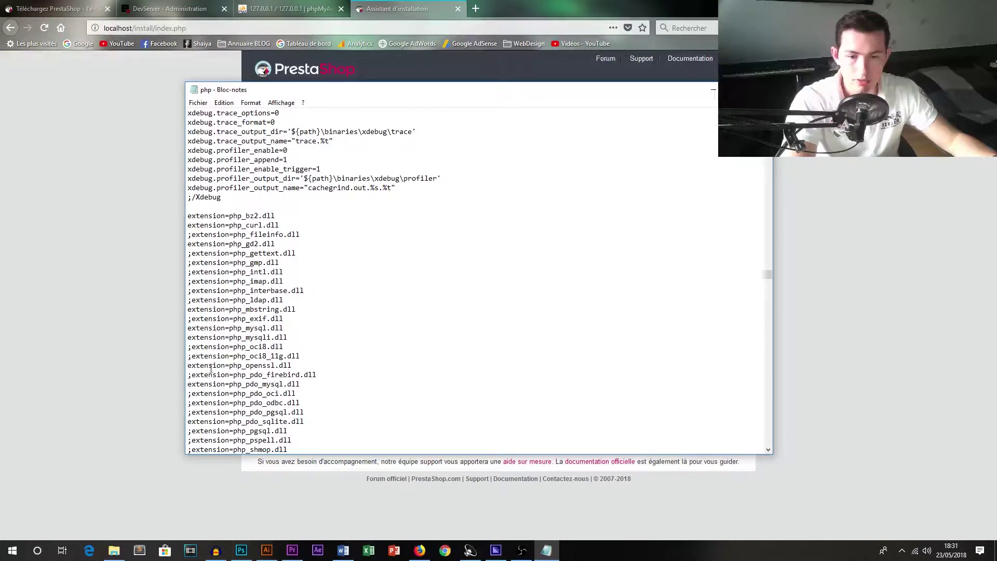
click(190, 234)
key(BackSpace)
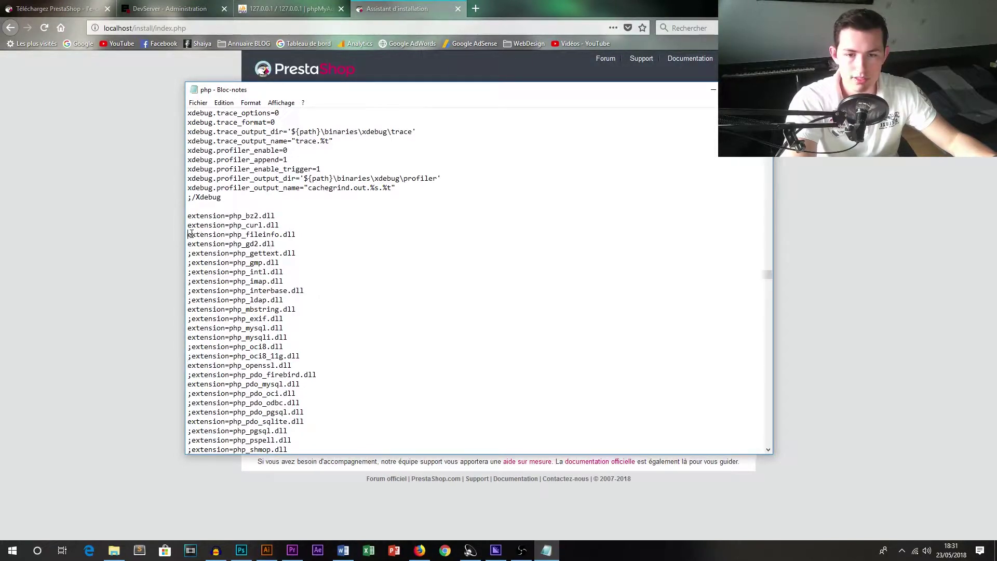
click(197, 102)
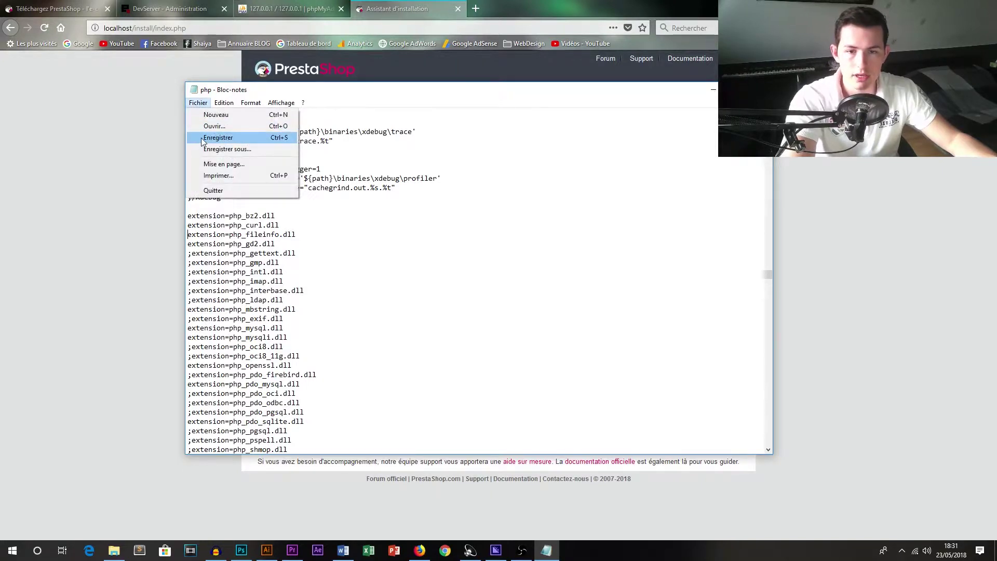
click(202, 134)
click(163, 150)
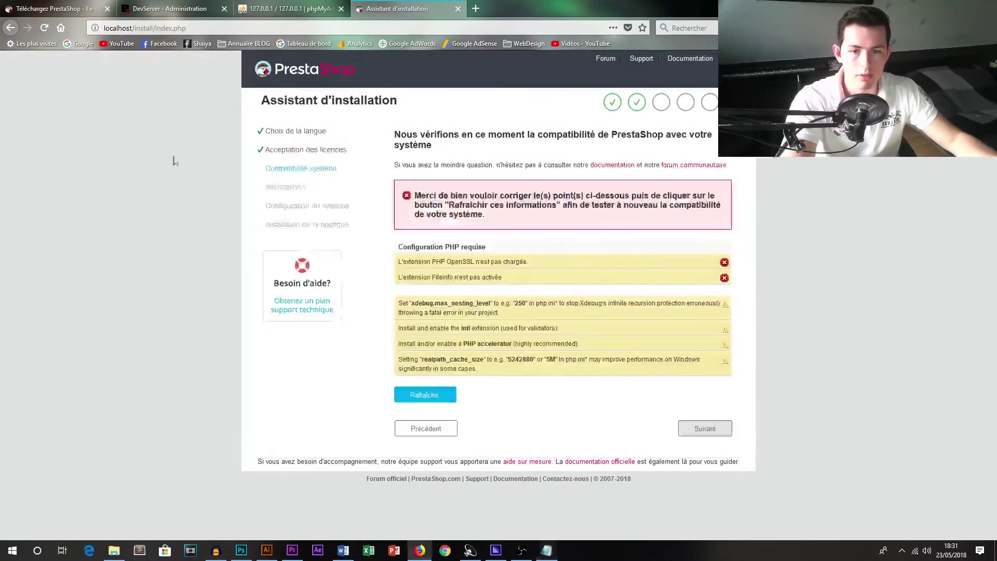
Refresh the compatibility check until it passes and continue to the store information step.
click(423, 400)
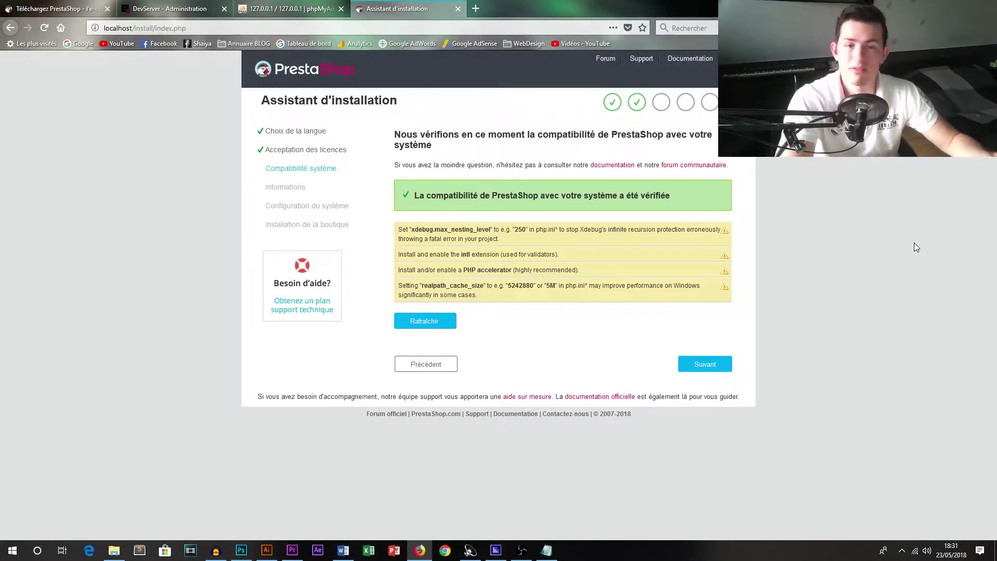
click(703, 365)
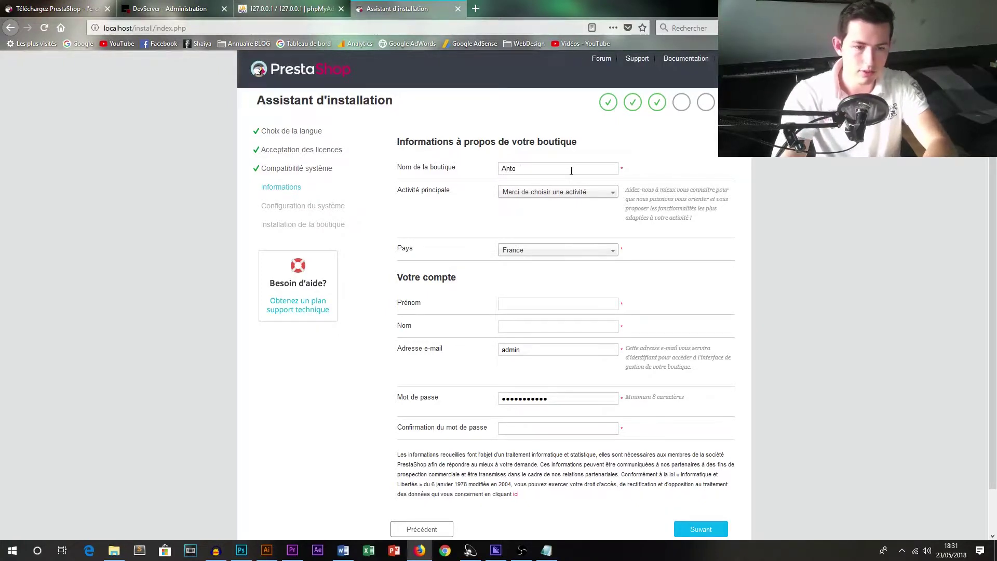
Finish the shop name, choose Animaux as main activity, and enter the account name and e-mail.
text(ny TestShop)
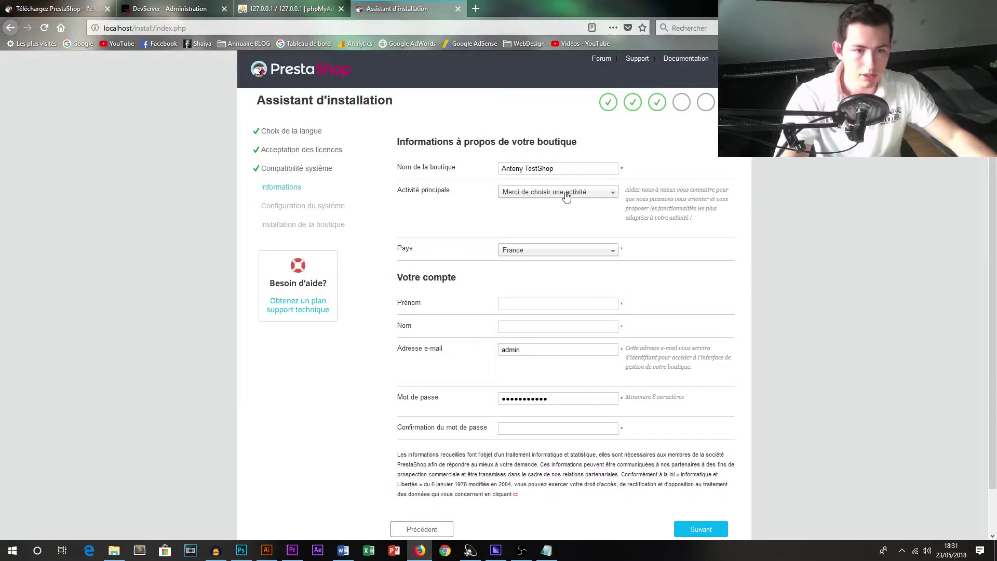
click(565, 193)
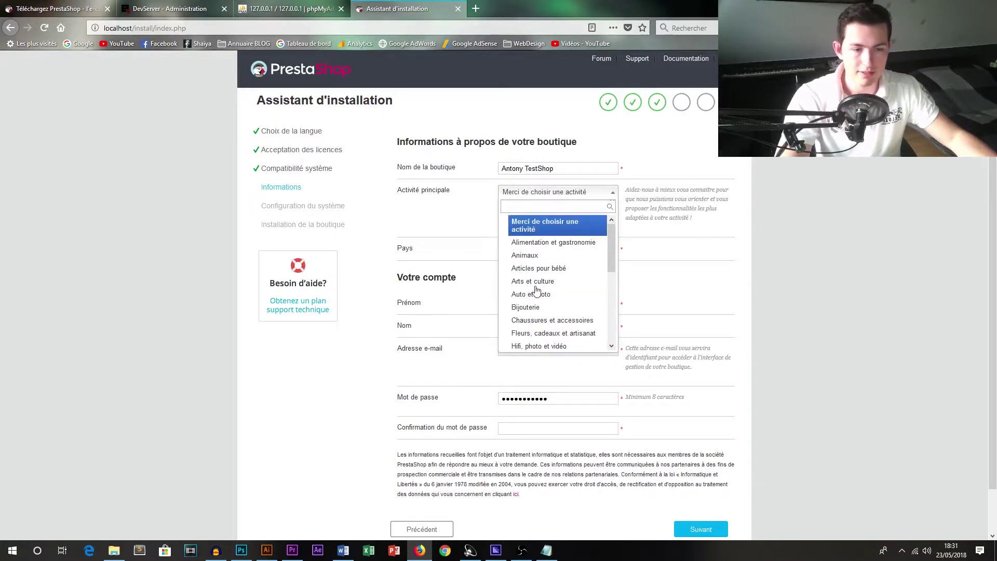
click(527, 255)
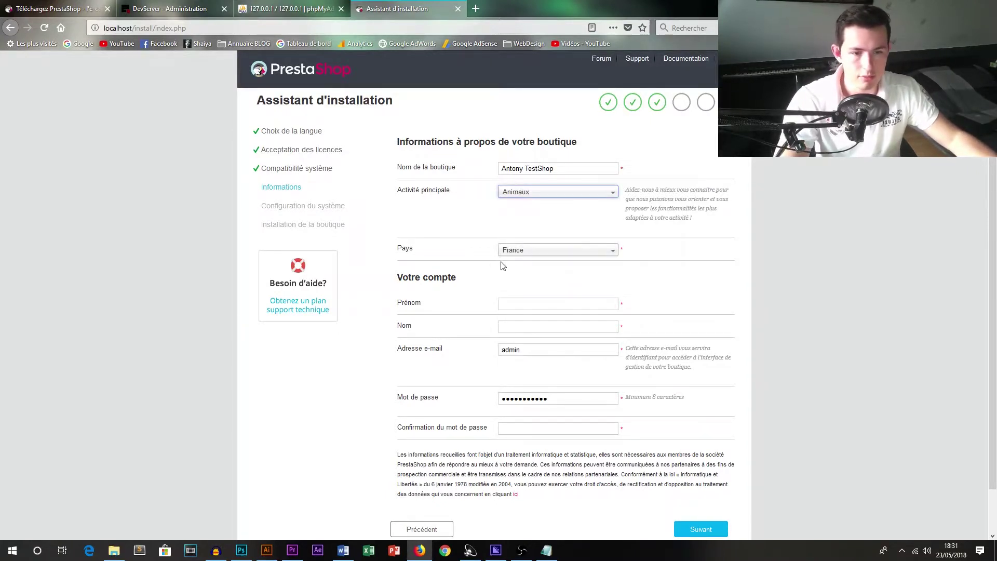
click(511, 305)
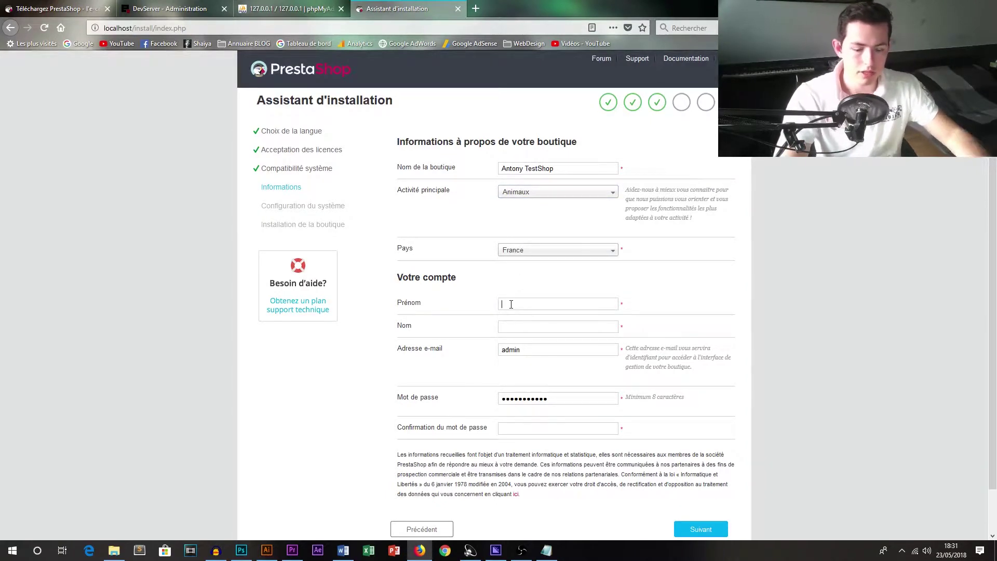
text(Antony)
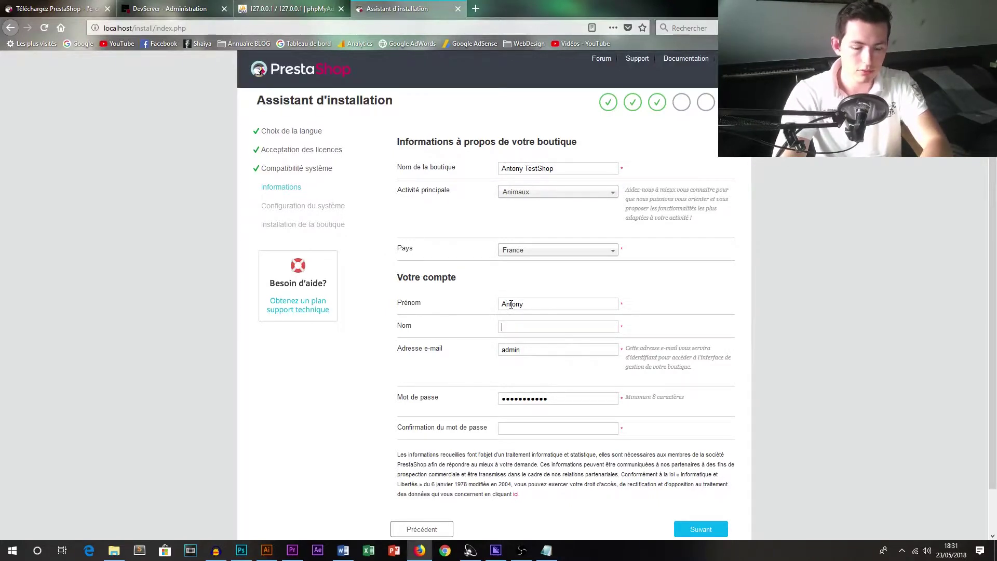
text(ANTONY)
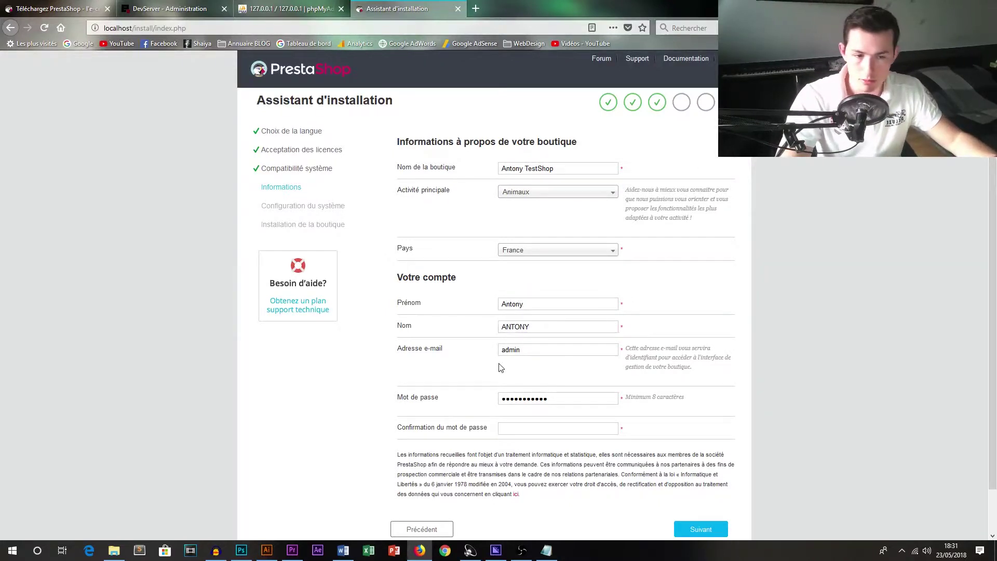
click(416, 349)
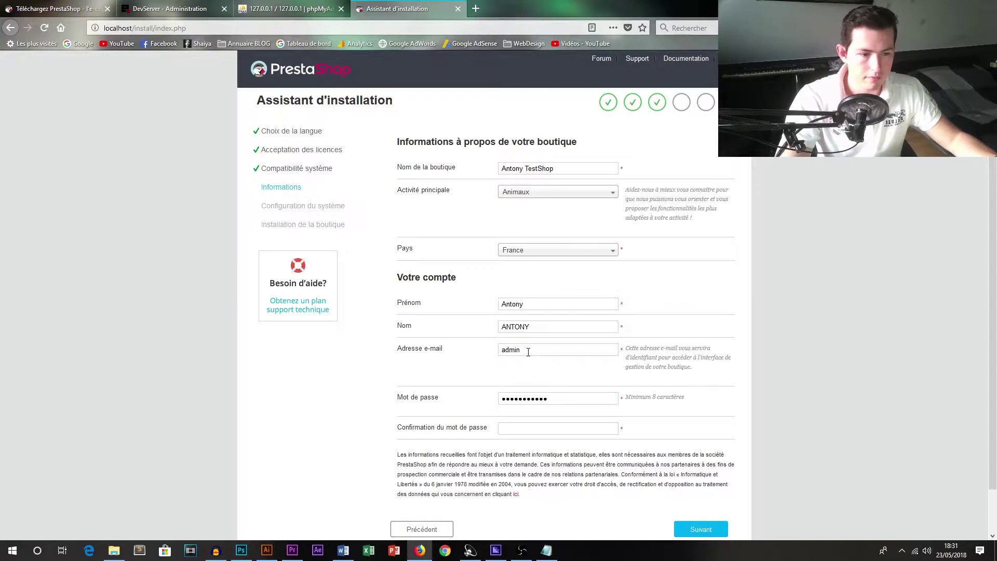
text(admin@admin.fr)
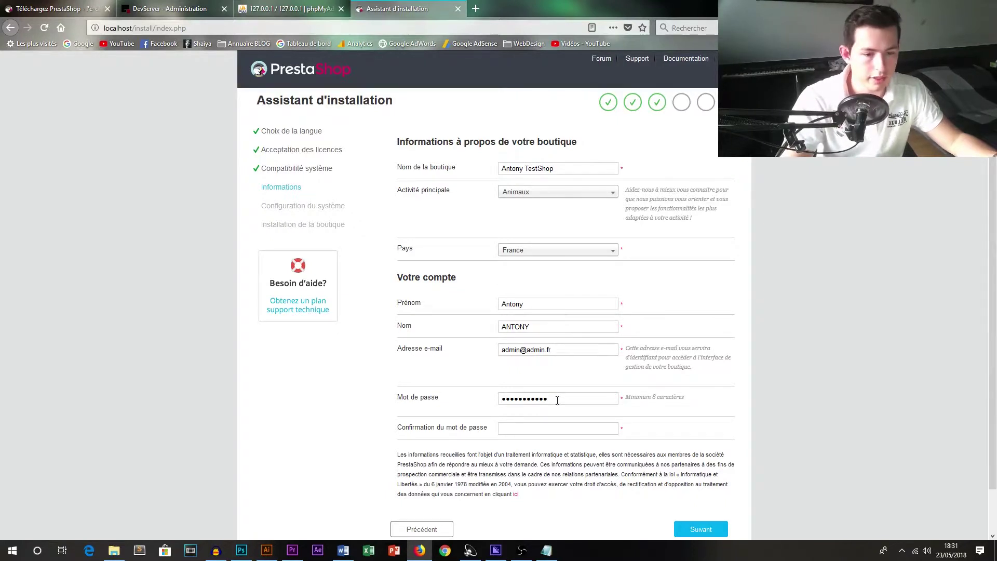
Enter and confirm the admin password, submit the form, and dismiss the save-login prompt.
key(ctrl+a)
text(a)
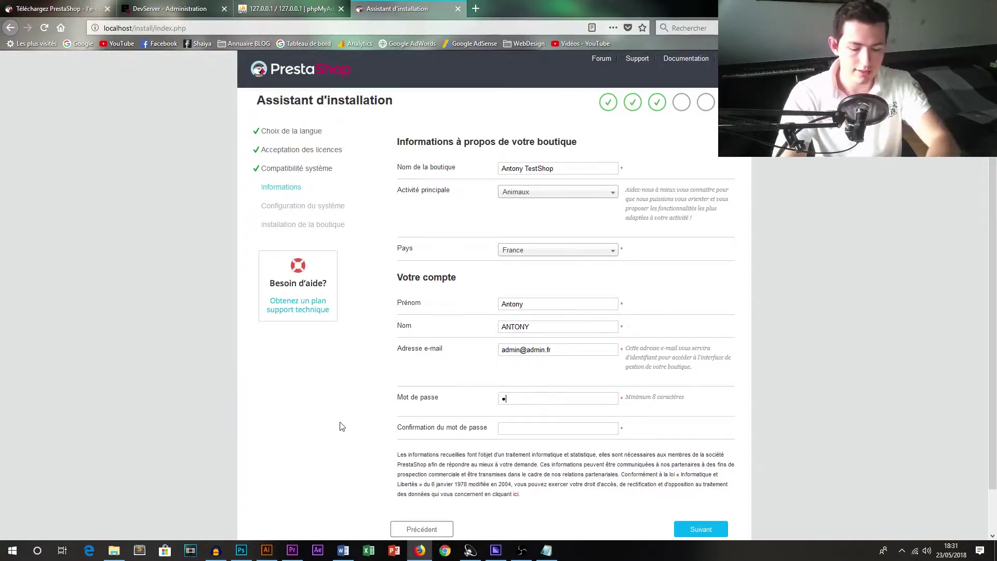
text(dmin123)
key(Tab)
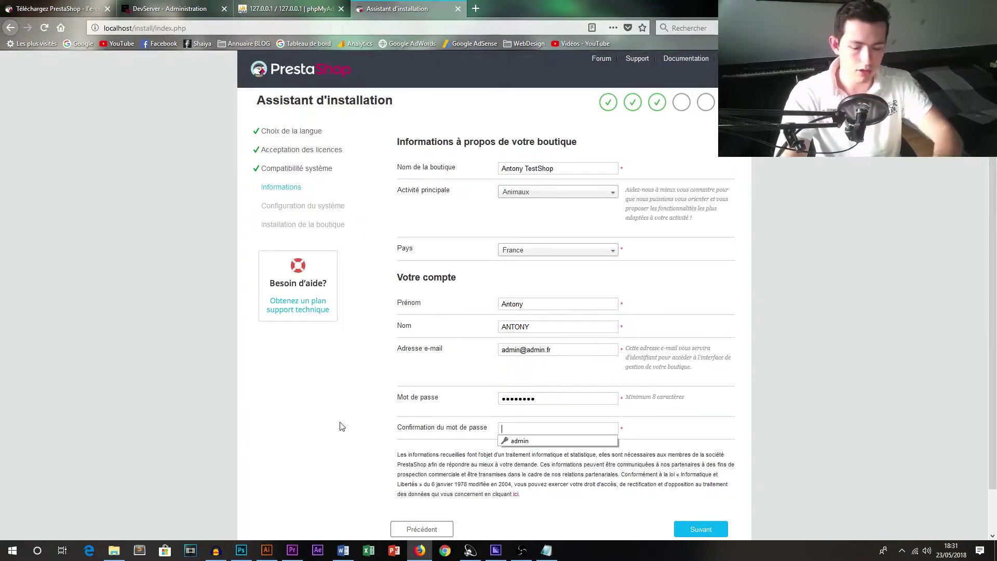
text(admin123)
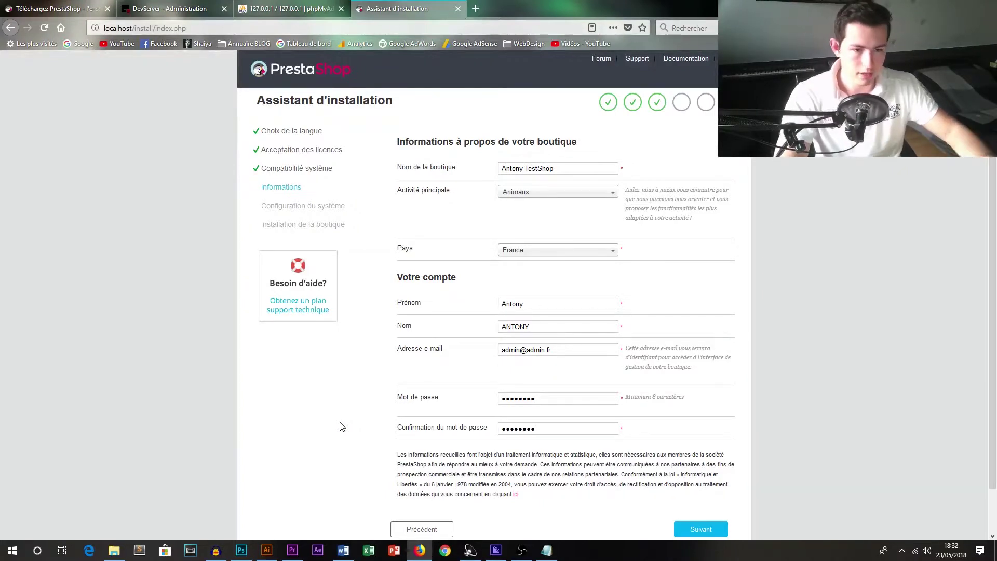
scroll(635, 474, down, 2)
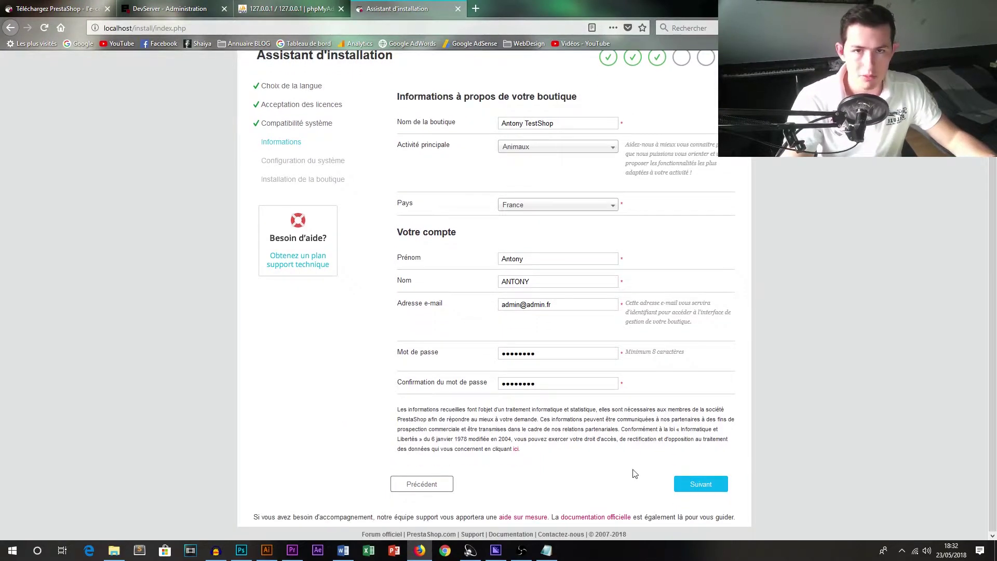
click(693, 484)
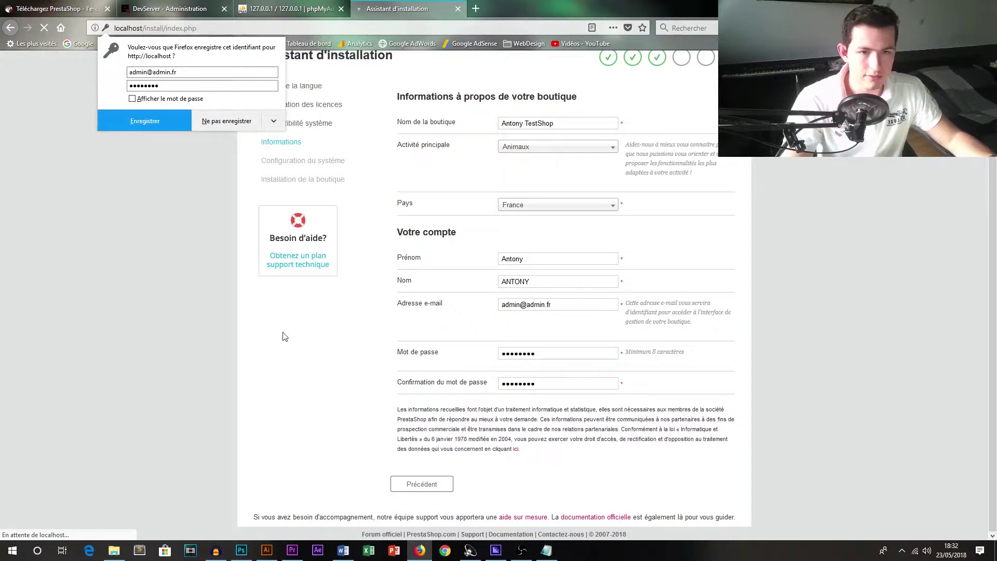
click(155, 197)
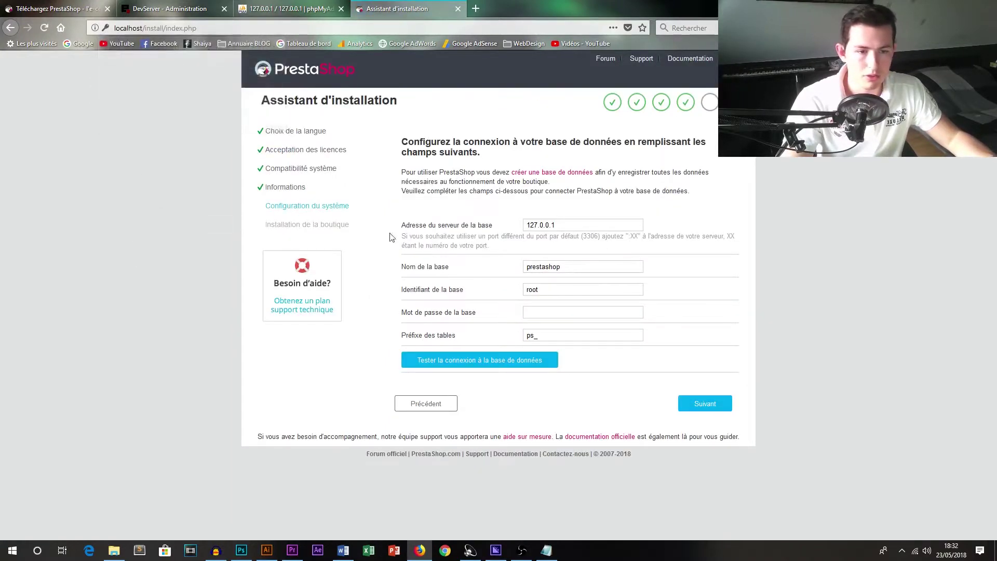
Change the installer's database name to db1, keeping the default server address.
triple_click(573, 225)
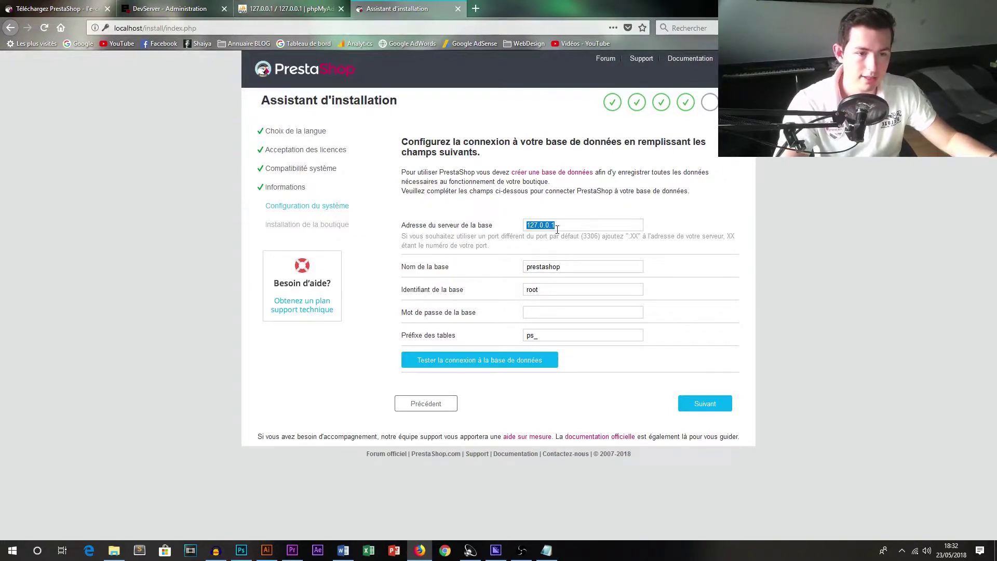
double_click(566, 267)
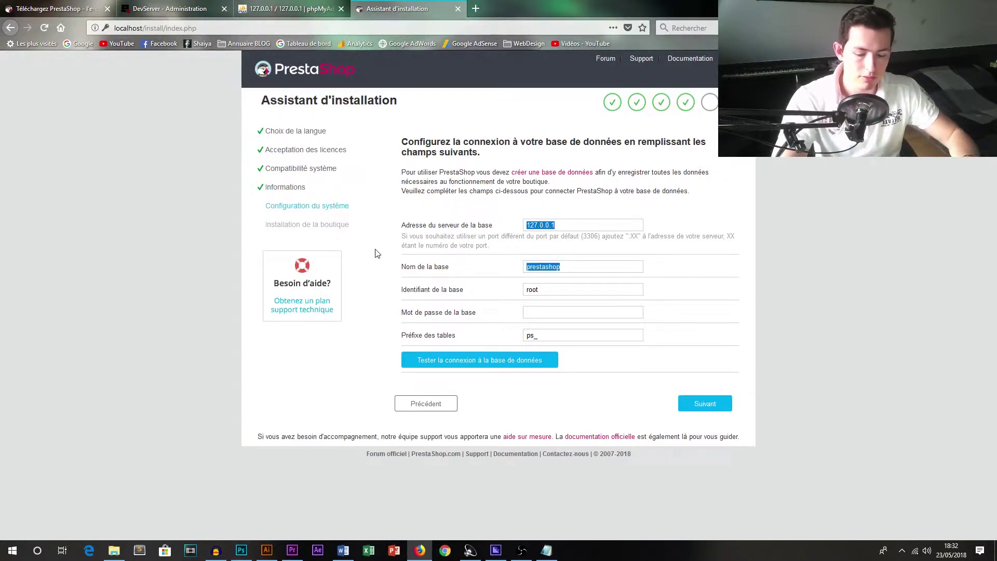
text(db1)
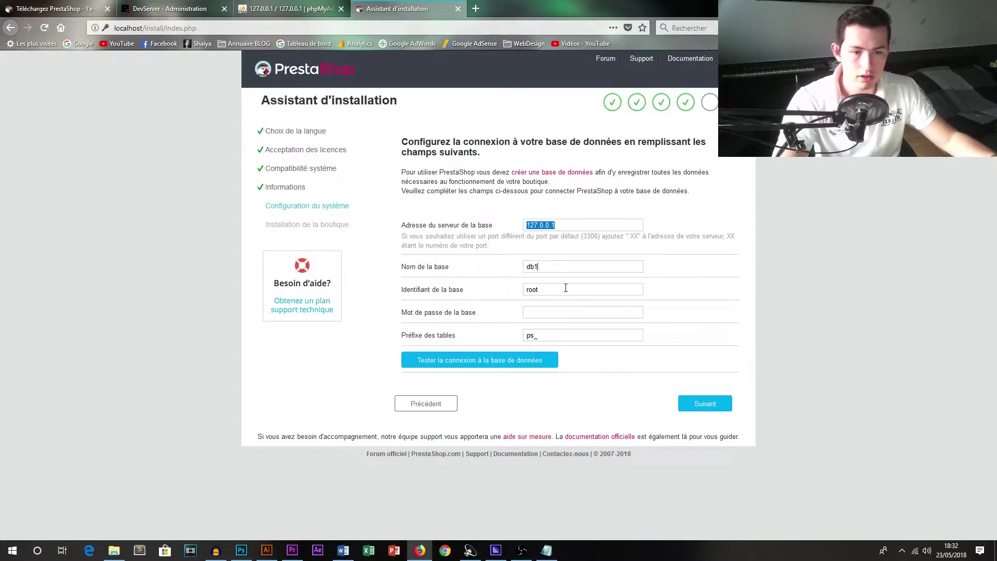
key(Tab)
Keep user root with an empty password and start the installation.
click(536, 313)
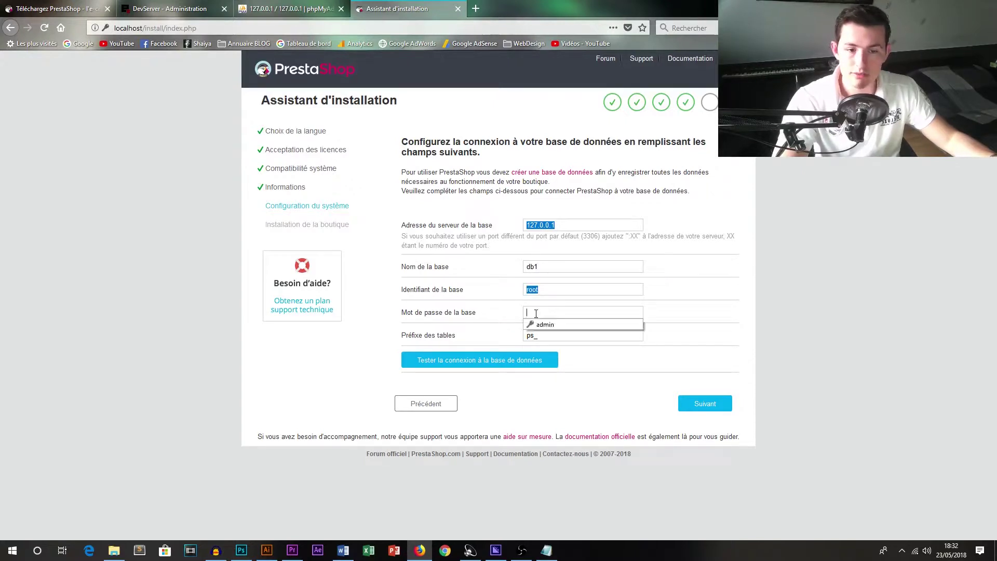
click(537, 314)
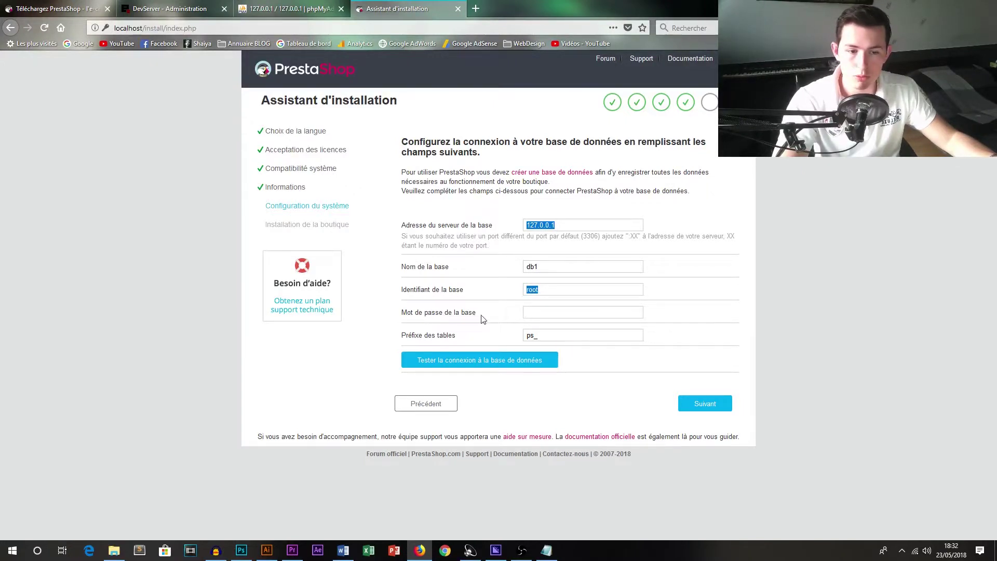
click(533, 315)
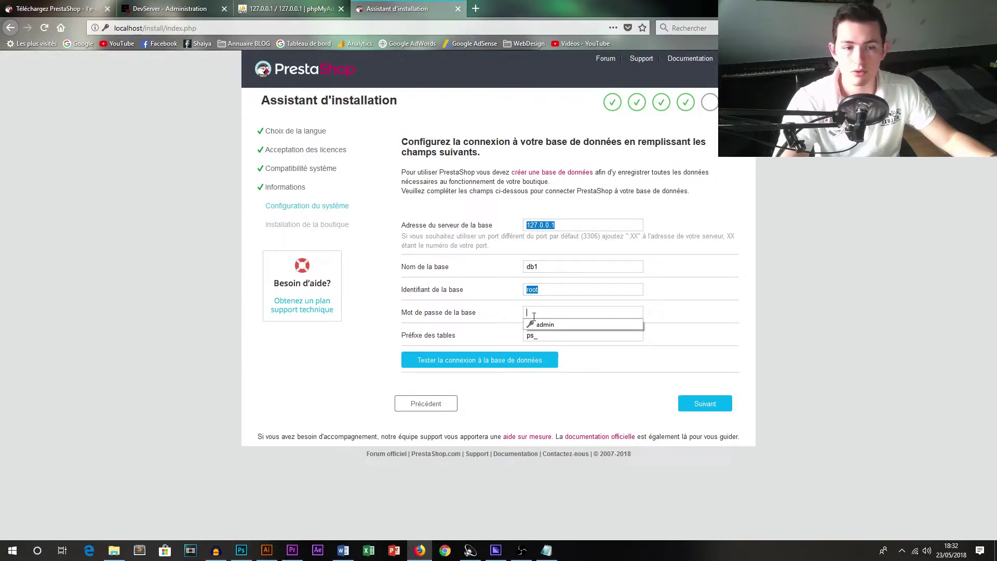
click(635, 357)
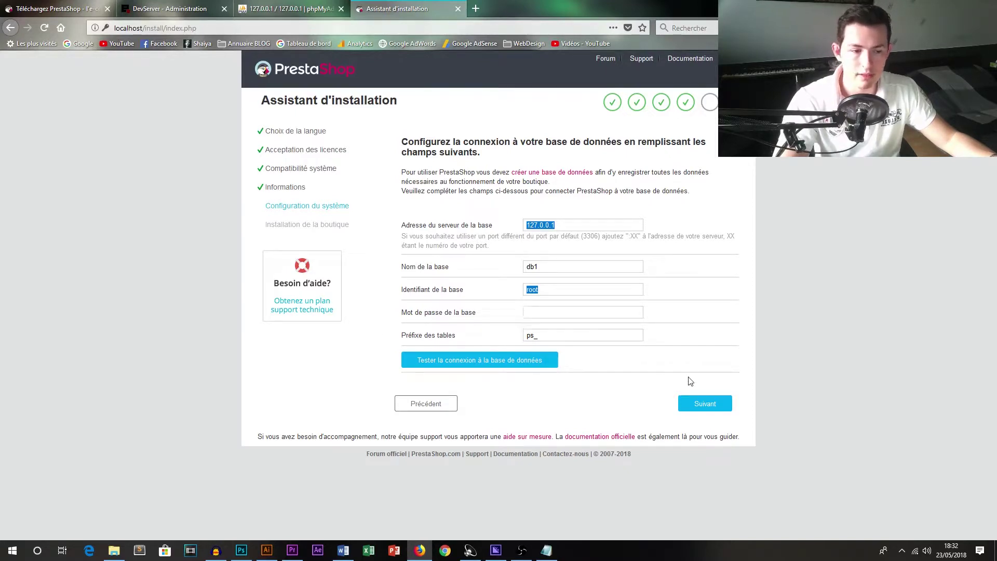
click(705, 406)
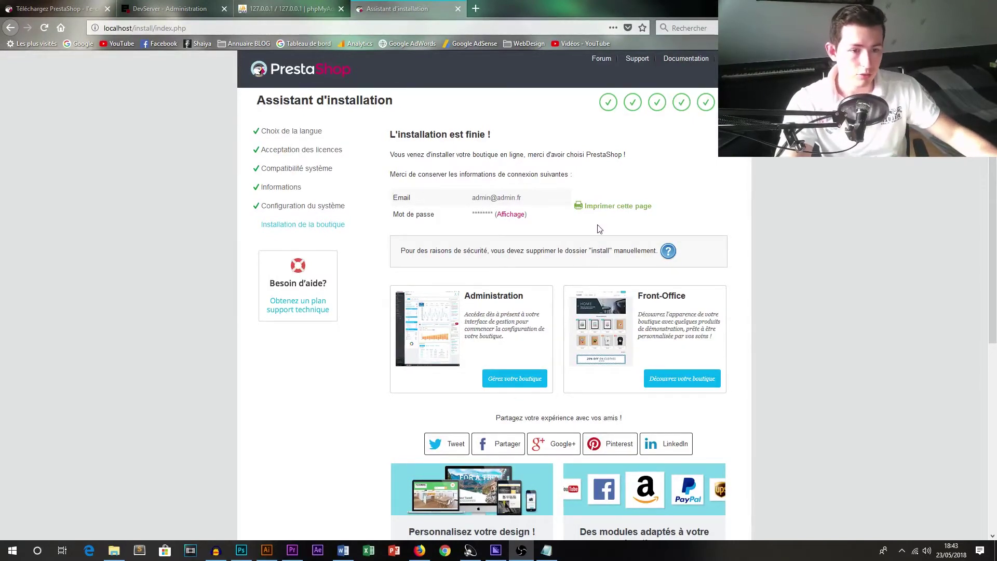
Review the admin login details, then open the shop's back office via 'Gérez votre boutique'.
drag(406, 147, 518, 147)
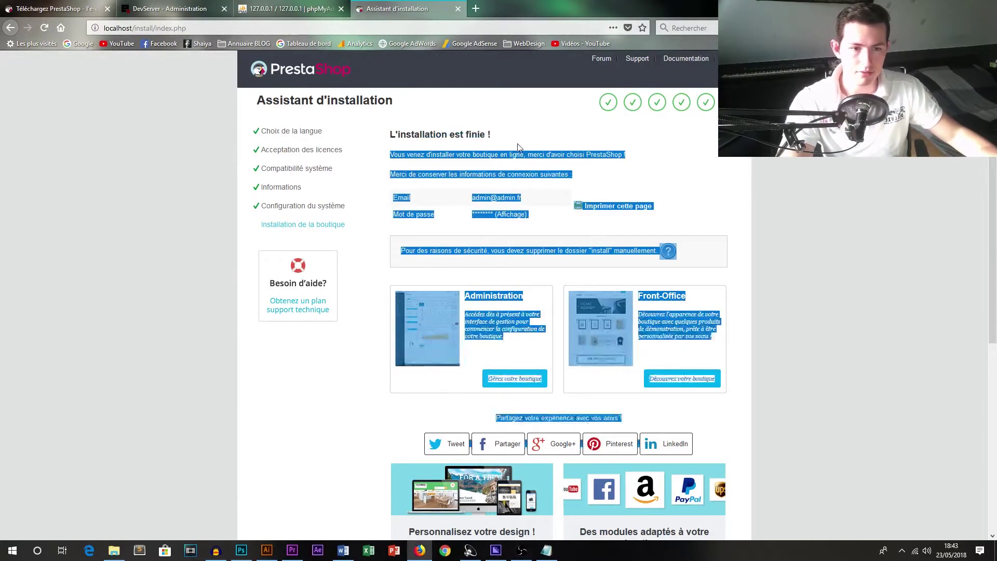
click(514, 153)
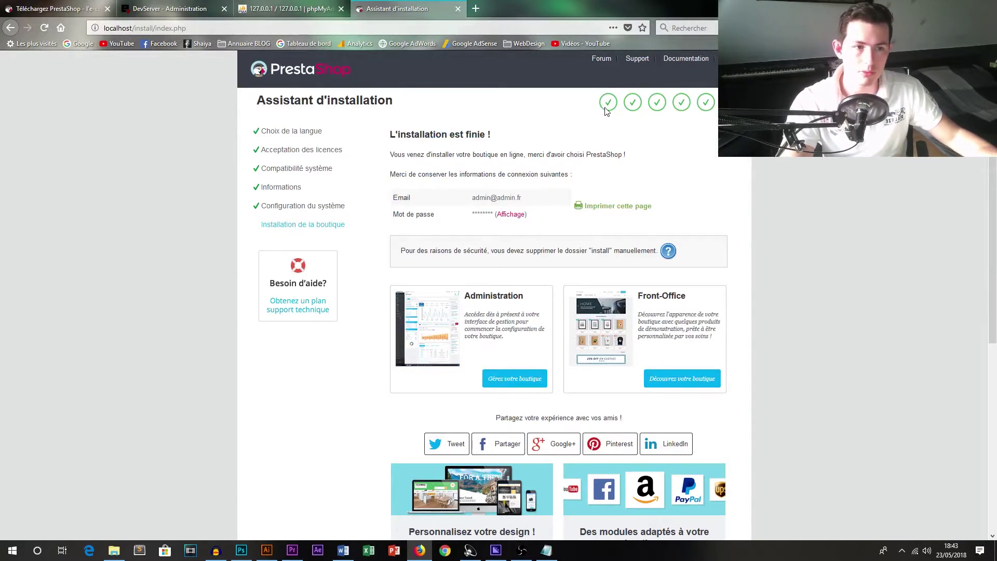
double_click(482, 198)
click(457, 207)
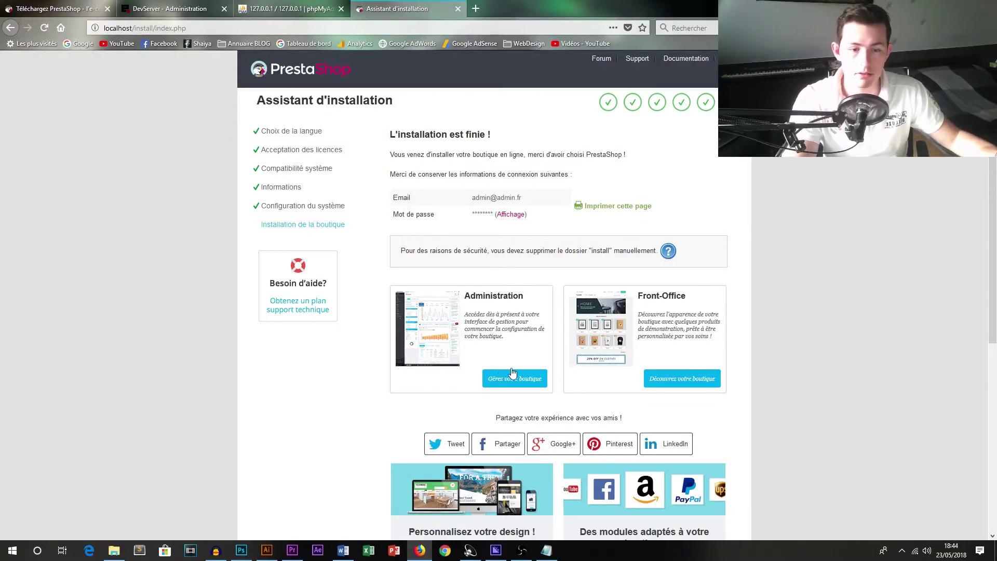
click(495, 383)
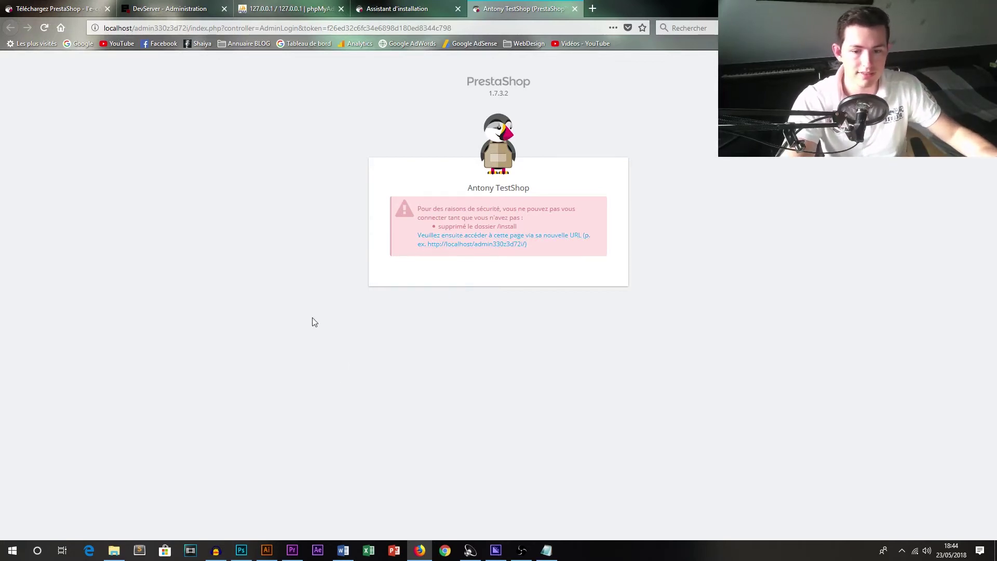
Delete the install folder from localweb in File Explorer and return to the login page.
click(110, 556)
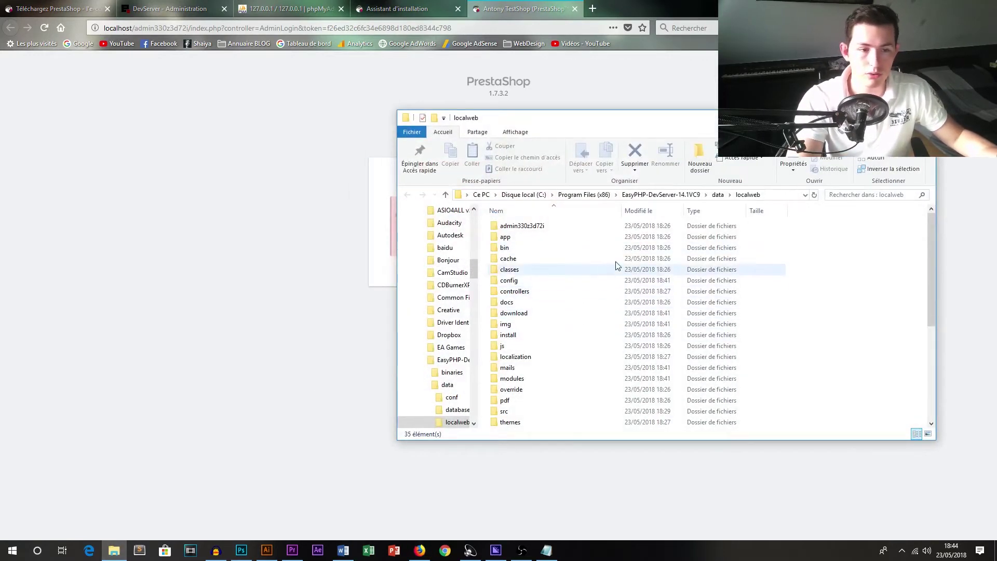
click(508, 337)
right_click(508, 336)
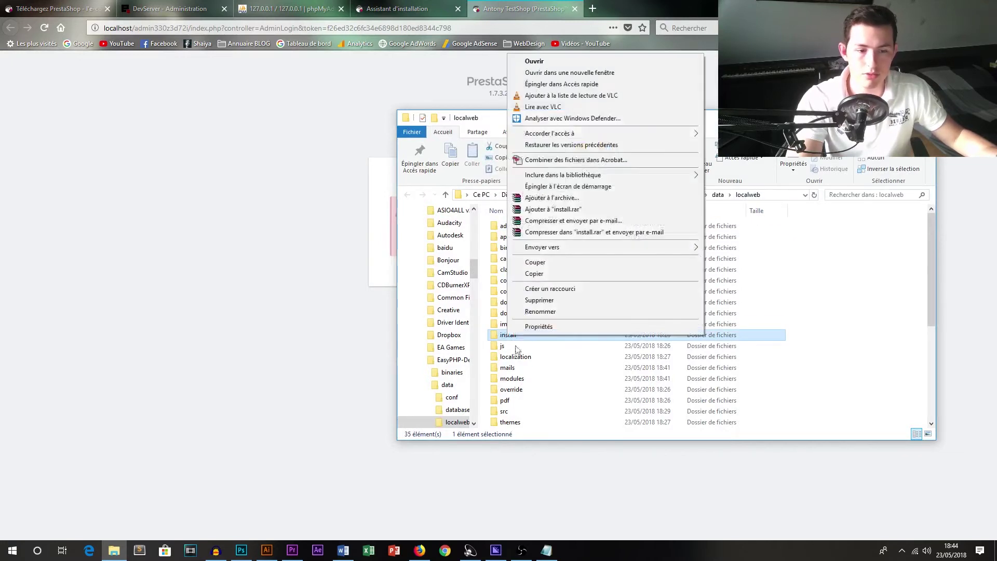
click(537, 301)
click(352, 228)
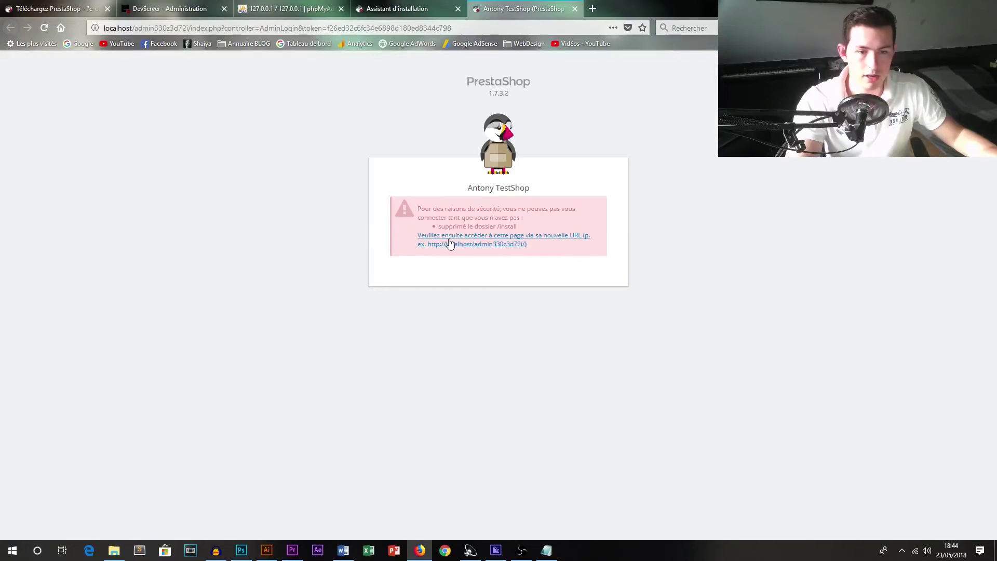
Sign in with the admin e-mail and password, declining Firefox's offer to save it.
click(456, 243)
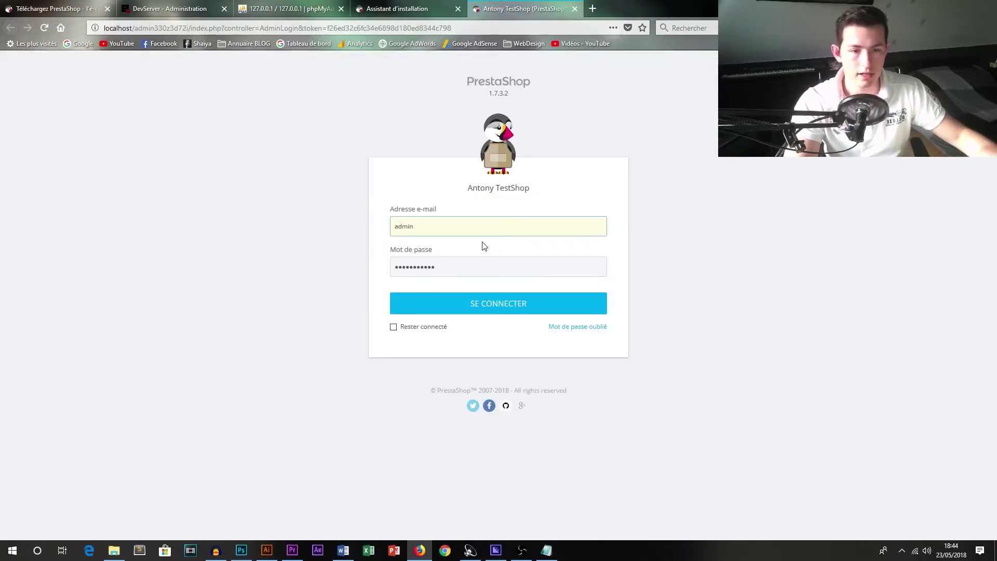
click(477, 228)
text(@adm)
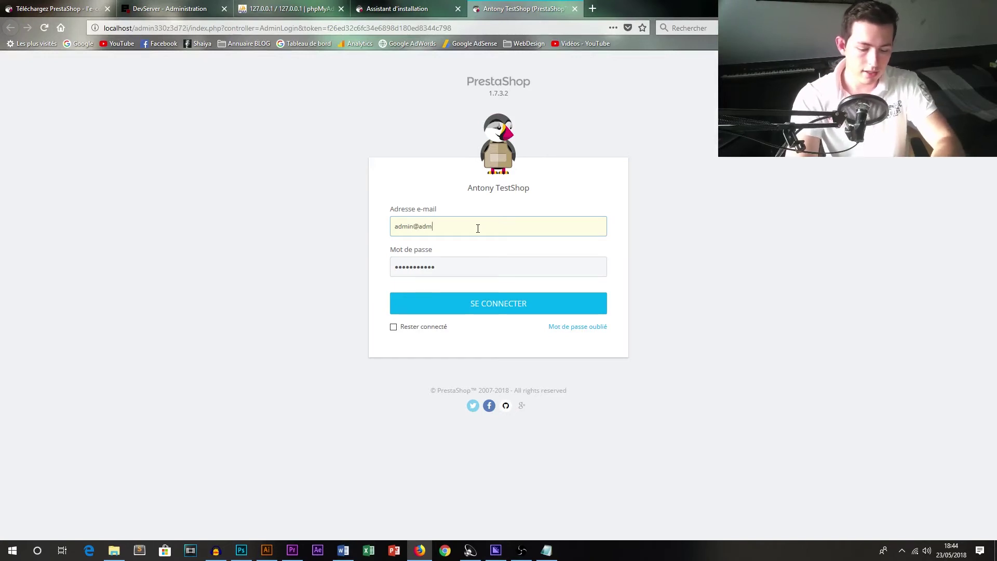
text(in.fr)
key(Tab)
text(admi)
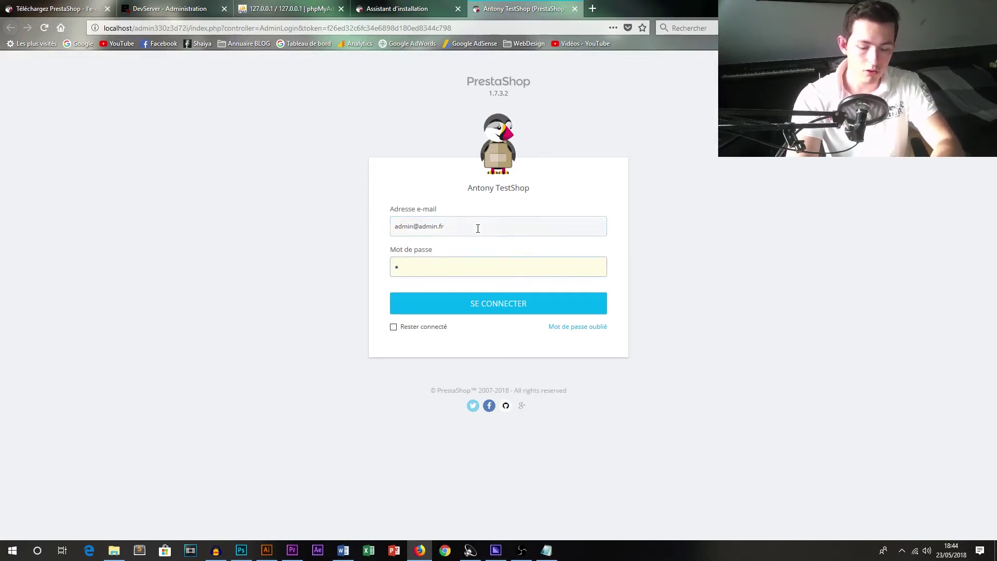
text(n123)
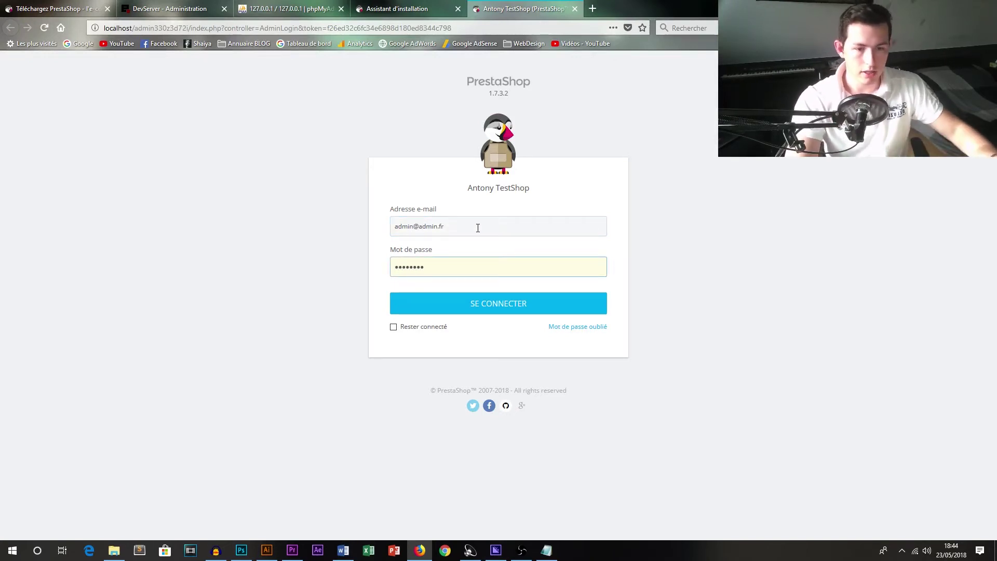
click(491, 301)
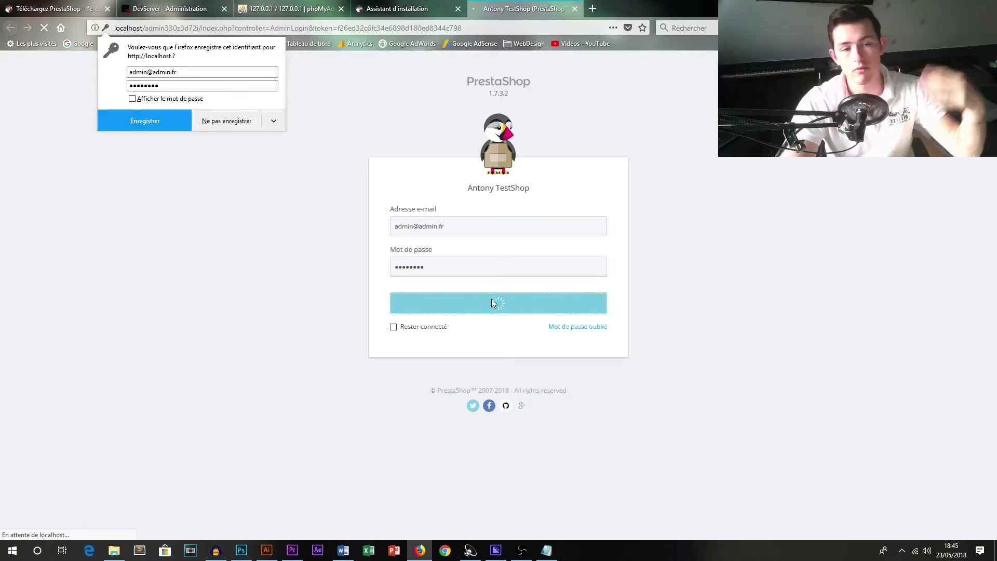
click(210, 152)
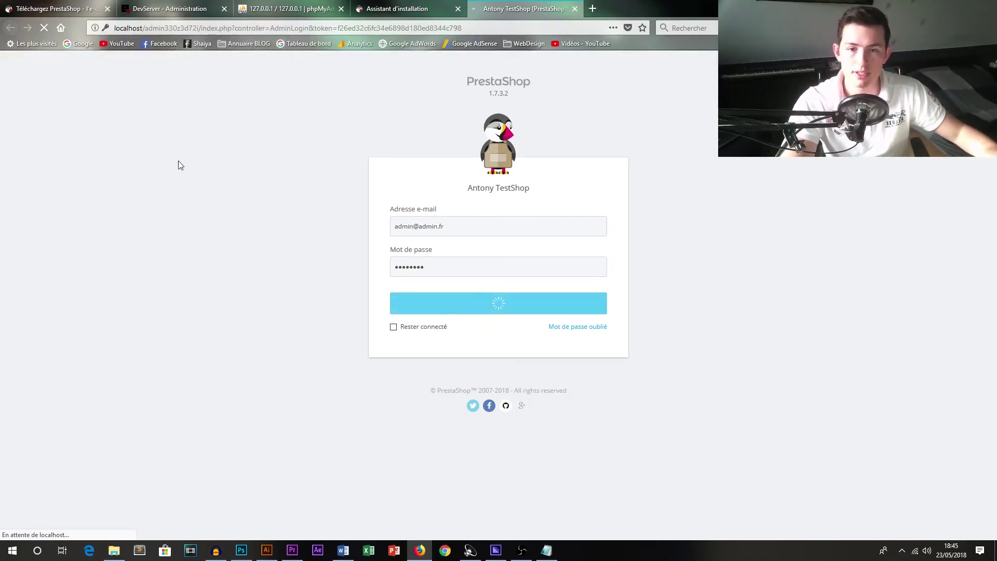